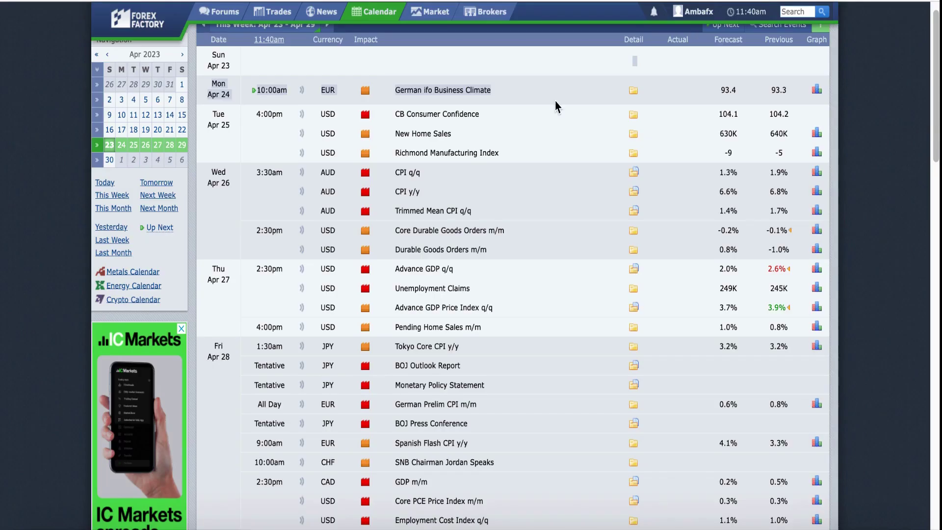
Step: Scroll through the Forex Factory economic calendar for Apr 23 – Apr 29
scroll(444, 241, "up", 1)
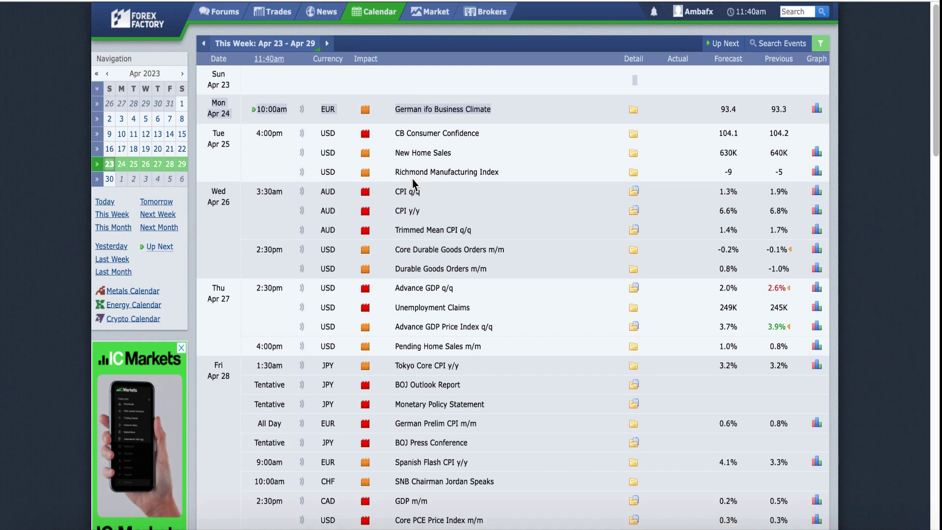
left_click(534, 115)
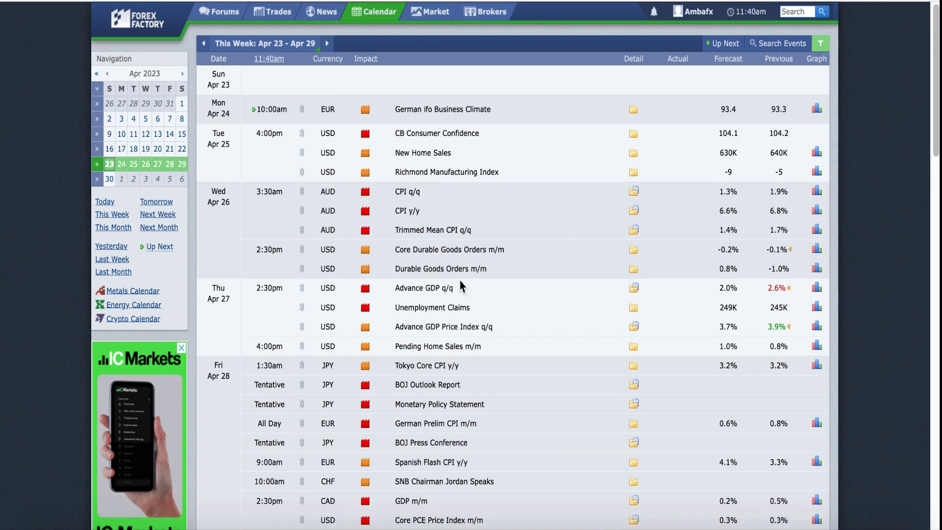
scroll(393, 309, "down", 1)
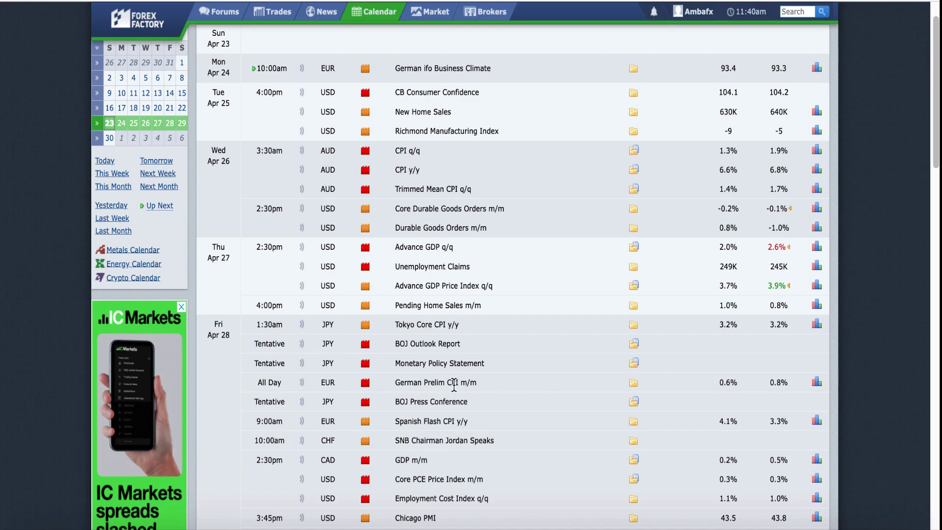
scroll(453, 385, "down", 3)
Step: Scroll back up to the top of the Apr 23–29 Forex Factory calendar
scroll(456, 387, "up", 4)
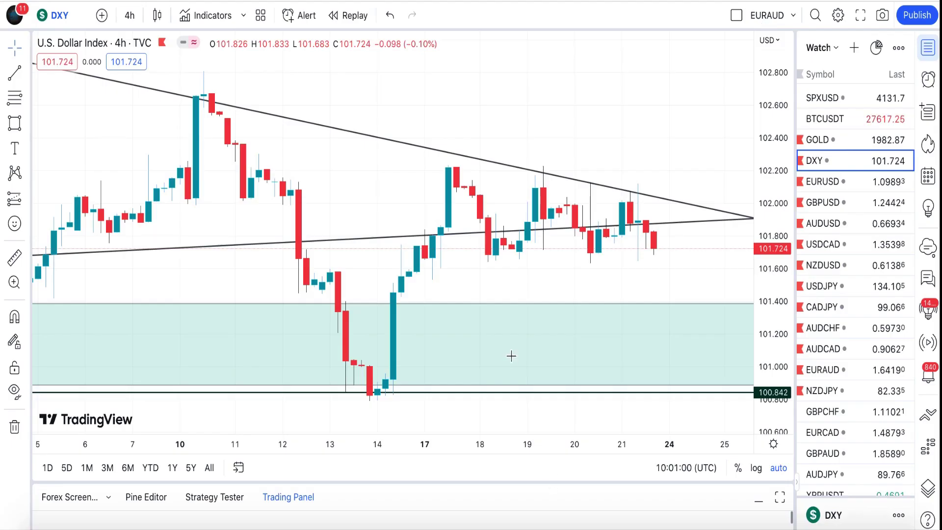
Step: Switch the DXY chart to the 1-day interval
scroll(511, 355, "up", 5)
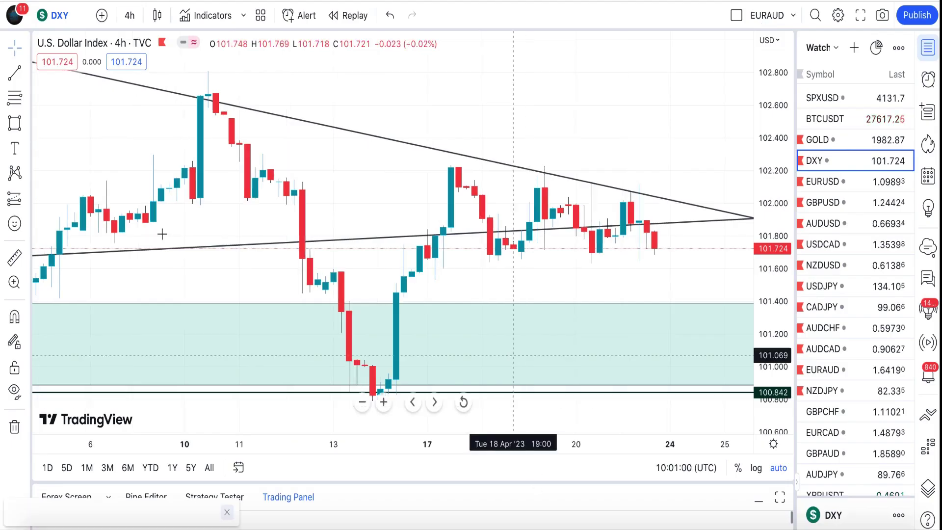
scroll(247, 254, "down", 2)
scroll(275, 314, "up", 4)
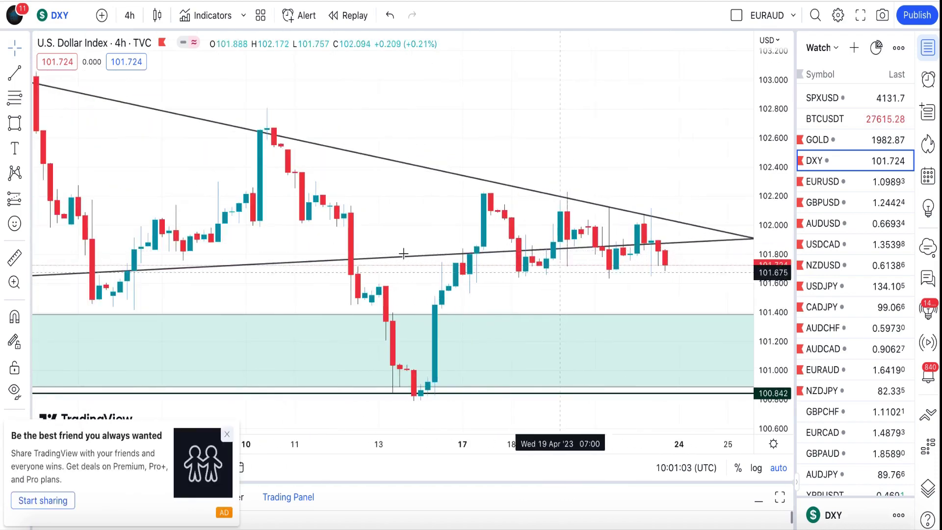
left_click(130, 16)
left_click(139, 334)
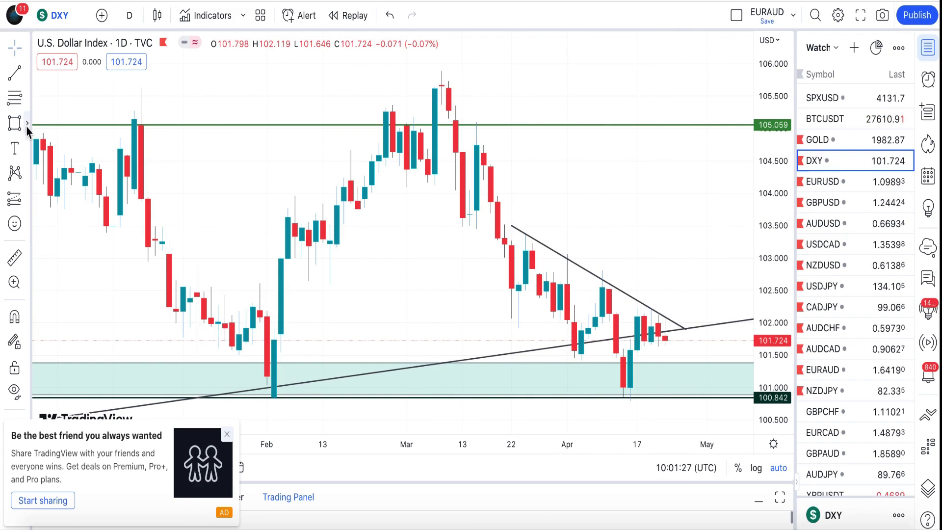
Step: Brush a red arrow from the triangle apex down to 100.842 support, then switch to EURUSD
left_click(26, 124)
left_click(47, 125)
left_click_drag(674, 326, 685, 396)
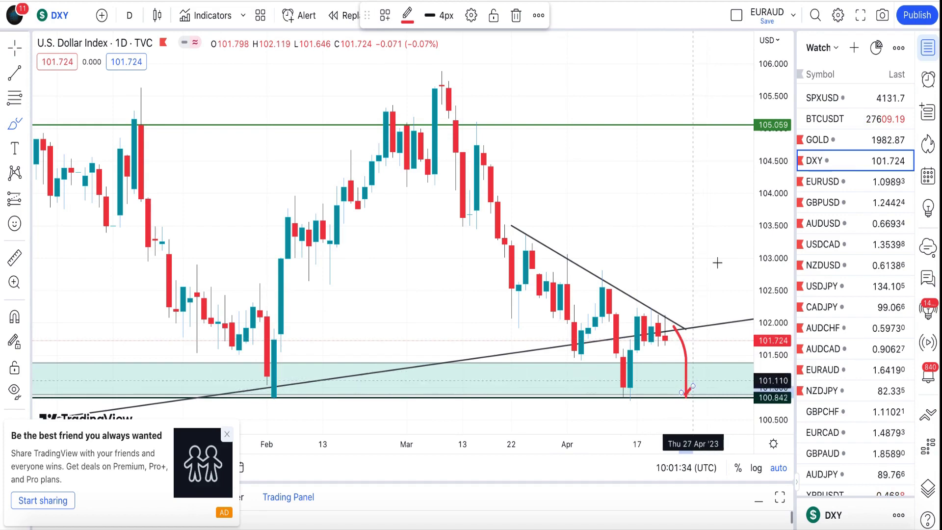
mouse_move(693, 385)
left_mouse_down()
mouse_move(686, 427)
mouse_move(676, 424)
mouse_move(690, 423)
left_mouse_up()
scroll(552, 336, "down", 3)
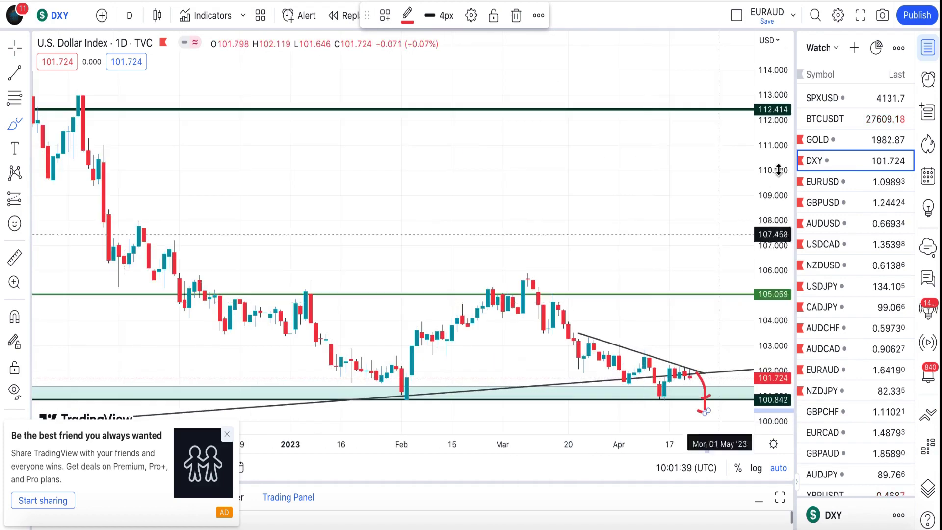
left_click(862, 185)
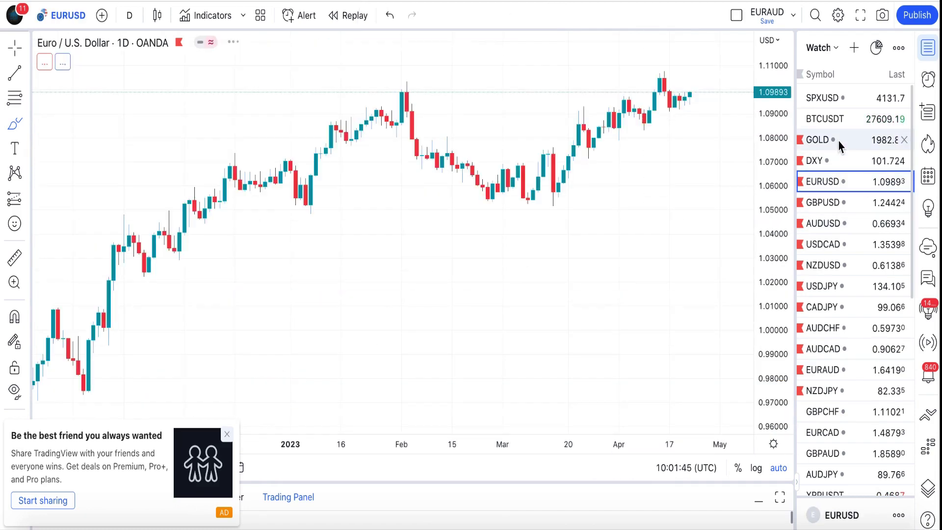
Step: Open the GOLD chart on the 4-hour interval
left_click(839, 142)
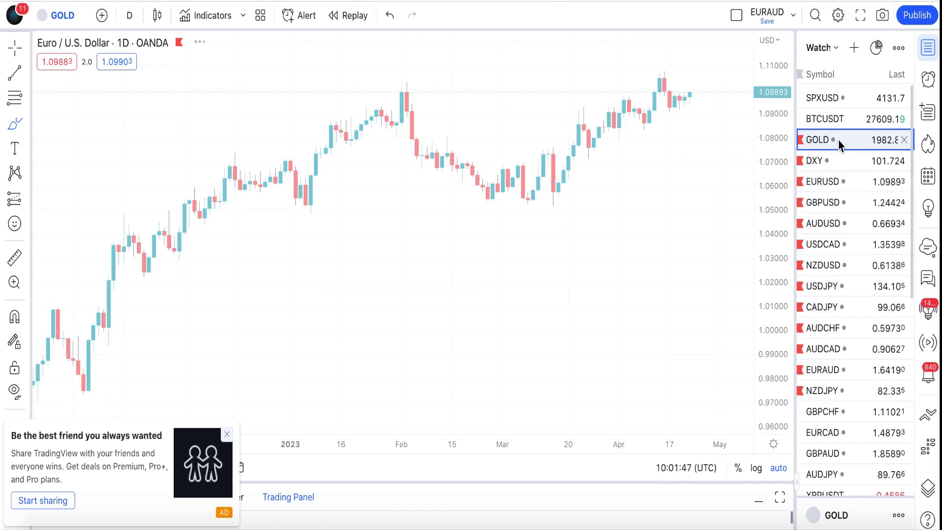
left_click(130, 15)
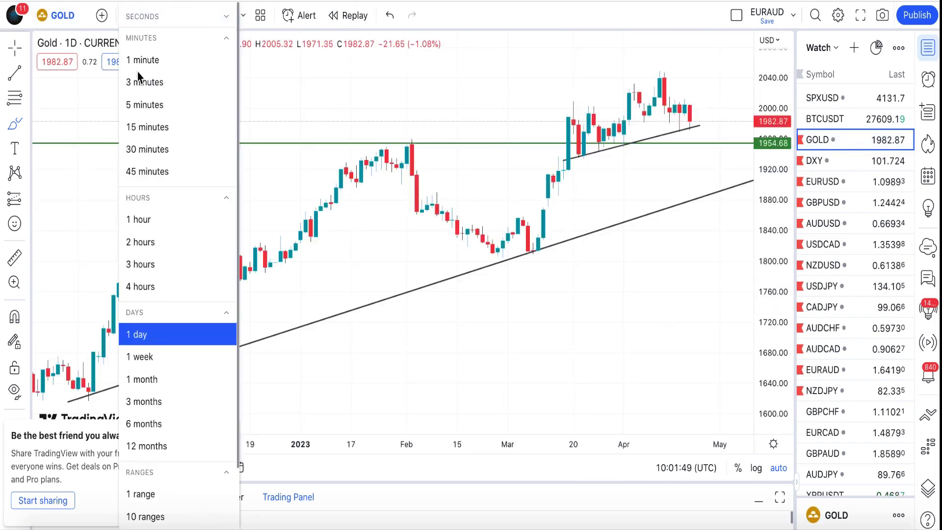
left_click(142, 286)
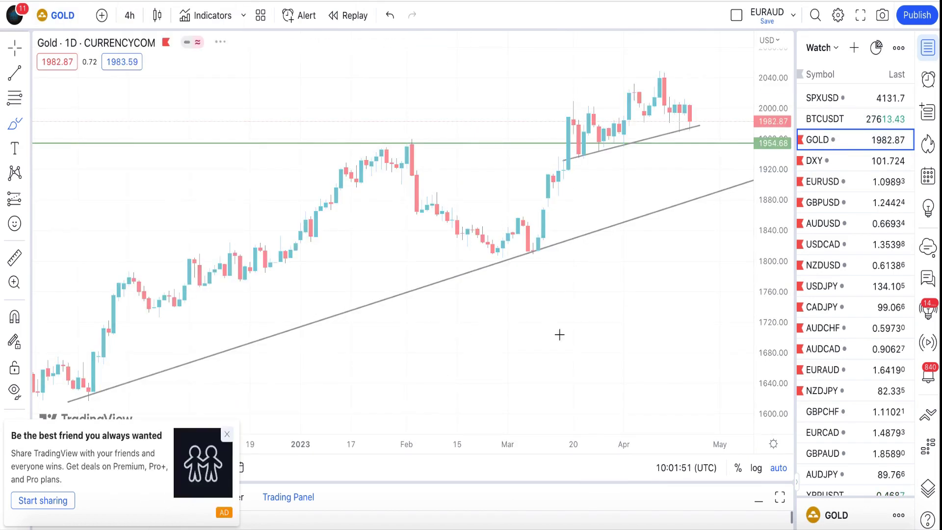
scroll(590, 287, "down", 3)
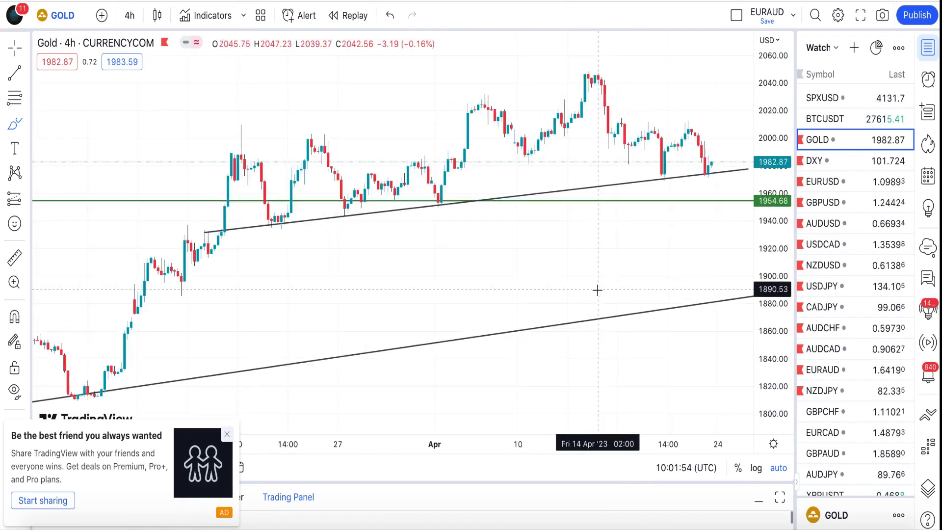
scroll(542, 275, "up", 2)
Step: Circle three trendline touches in red and sketch projected moves from the recent lows
mouse_move(153, 293)
left_mouse_down()
mouse_move(182, 281)
mouse_move(169, 277)
left_mouse_up()
mouse_move(389, 264)
left_mouse_down()
mouse_move(347, 268)
mouse_move(379, 257)
left_mouse_up()
mouse_move(712, 214)
left_mouse_down()
mouse_move(635, 219)
mouse_move(707, 216)
left_mouse_up()
mouse_move(573, 147)
left_mouse_down()
mouse_move(658, 218)
mouse_move(675, 160)
mouse_move(702, 223)
left_mouse_up()
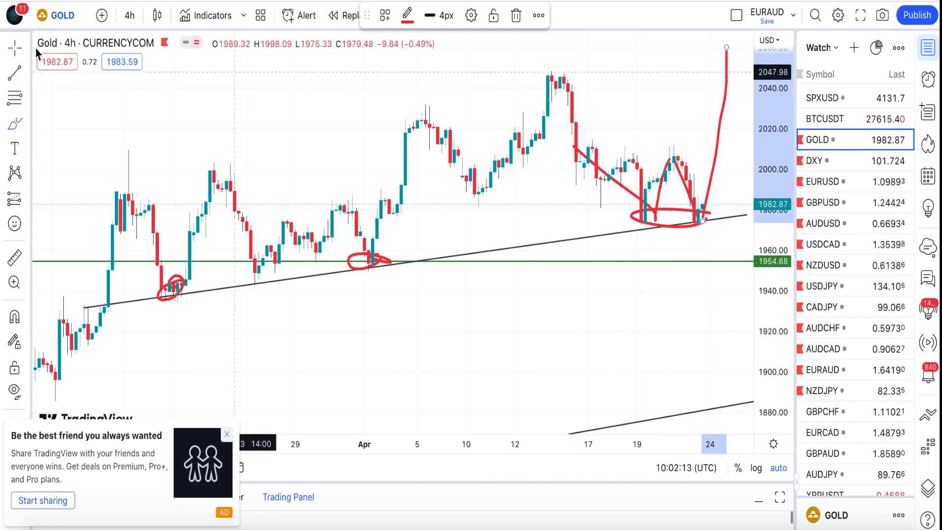
Step: Add a horizontal line at 2045.91 and refit the price scale
left_click(27, 73)
left_click(64, 241)
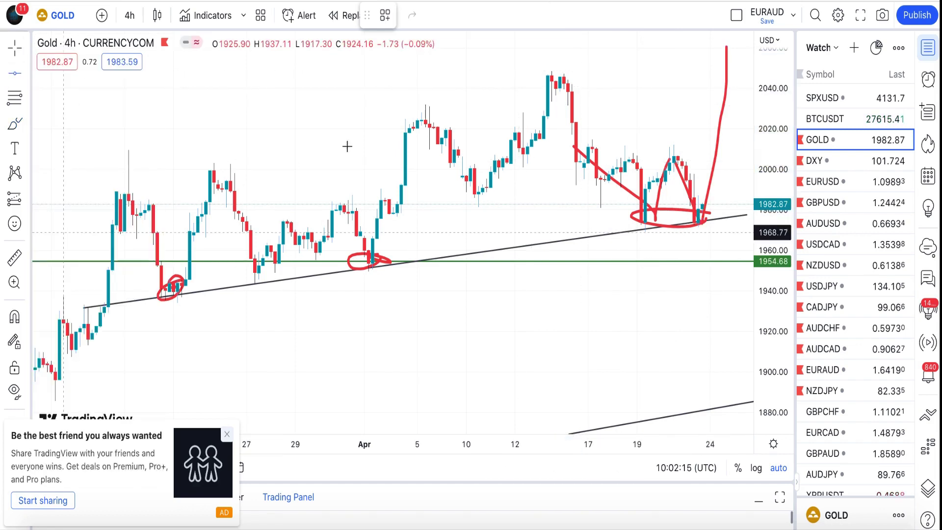
left_click(539, 97)
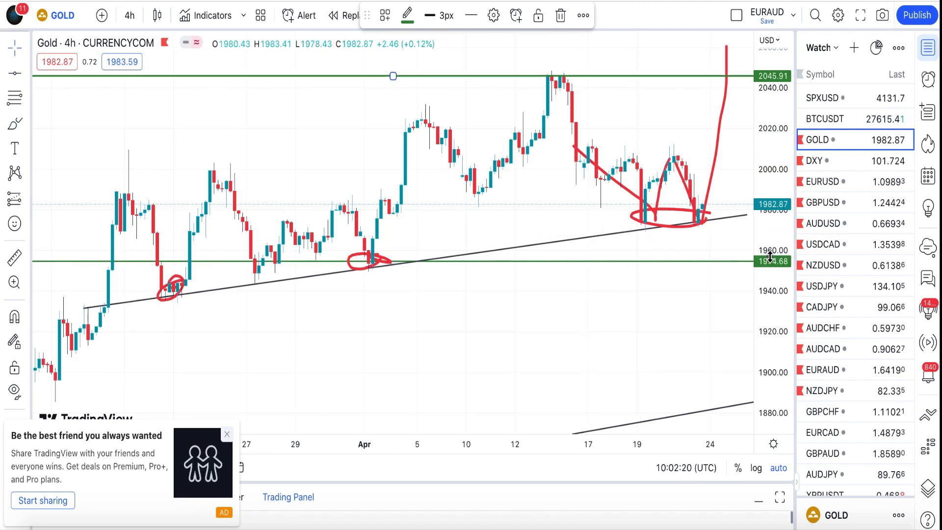
left_click_drag(768, 254, 769, 256)
double_click(782, 227)
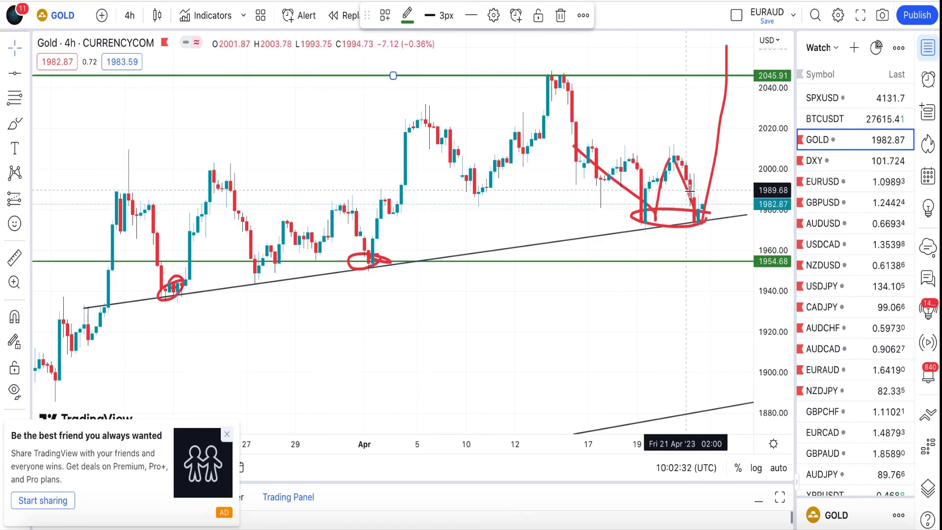
left_click(705, 209)
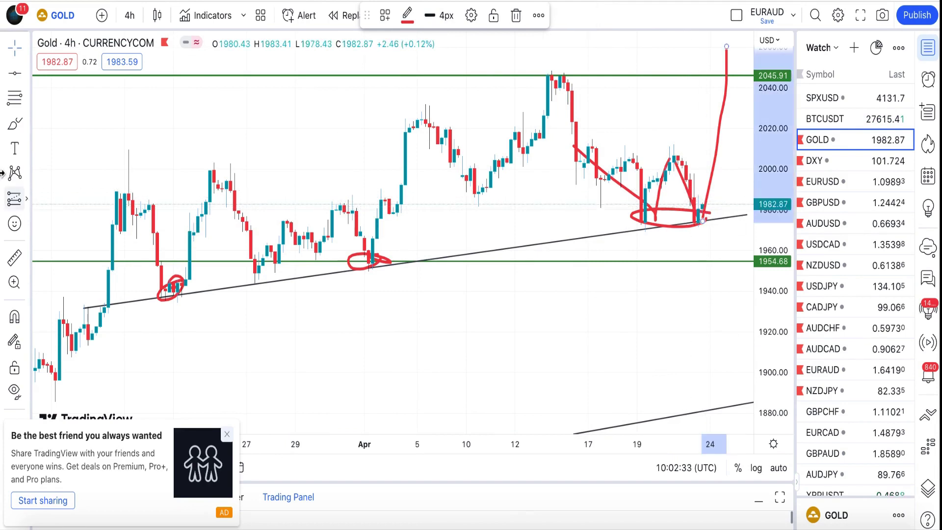
Step: Brush a red drop to the 1954.68 level and a rise from there toward 2020
left_click(13, 125)
left_click_drag(703, 202, 722, 258)
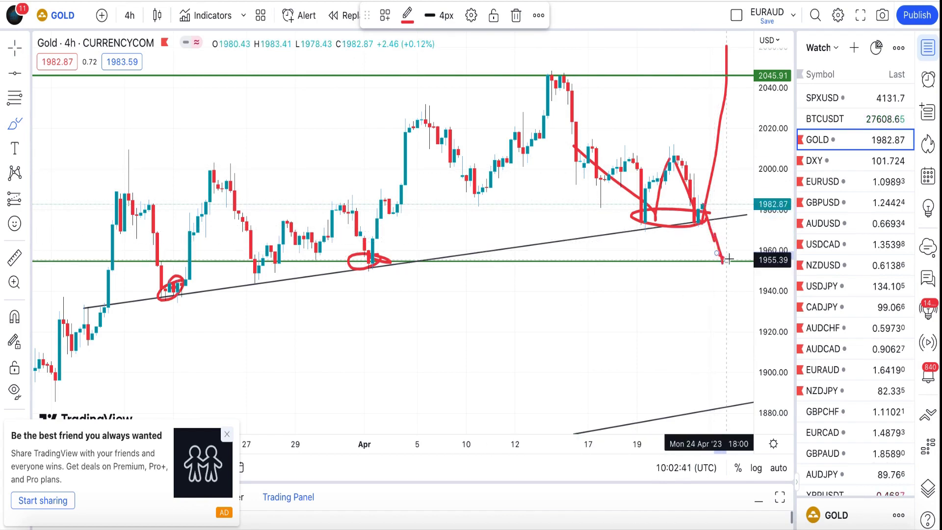
left_click_drag(722, 263, 743, 127)
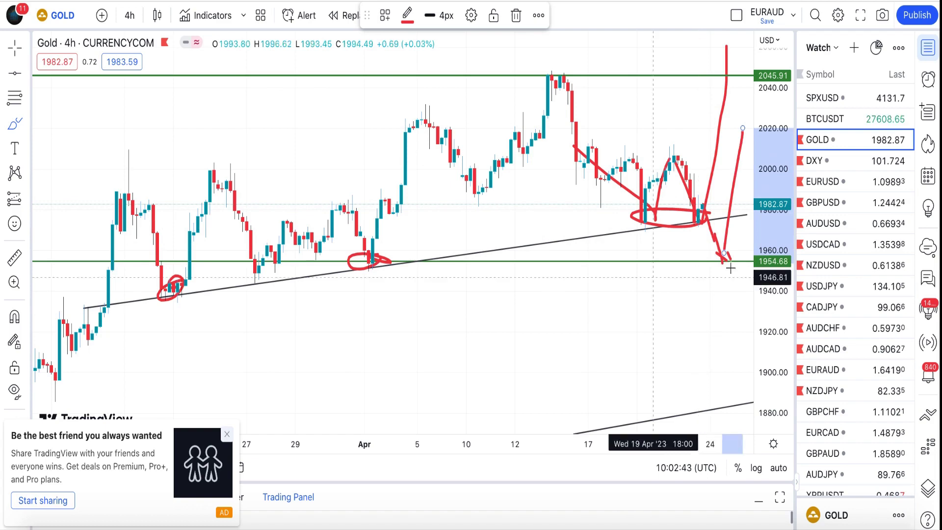
left_click_drag(724, 260, 726, 284)
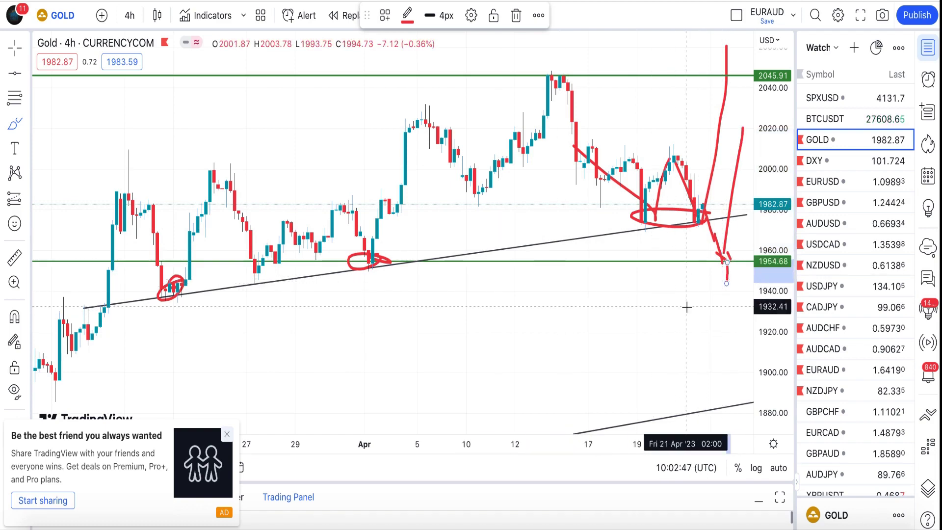
Step: Add two more rising red projections from the lows toward 2020
scroll(687, 307, "up", 2)
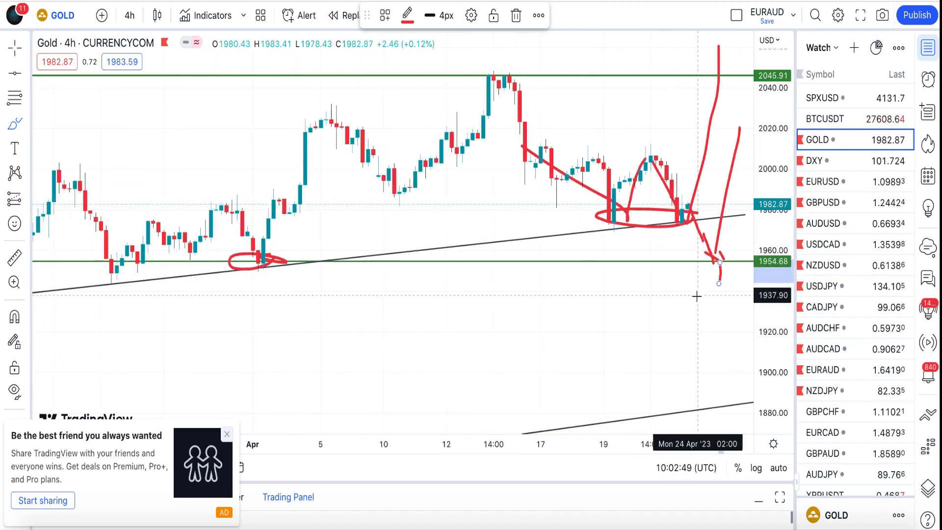
left_click_drag(683, 225, 703, 156)
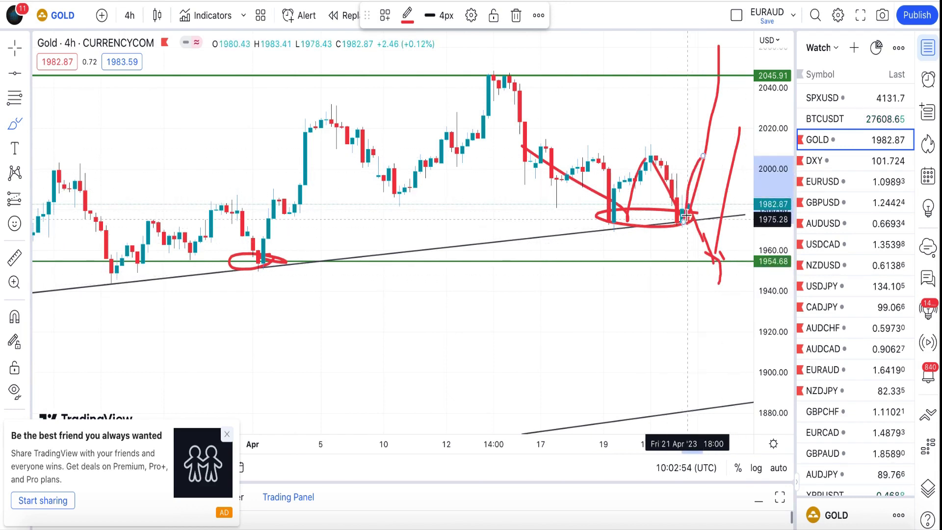
left_click_drag(718, 258, 734, 115)
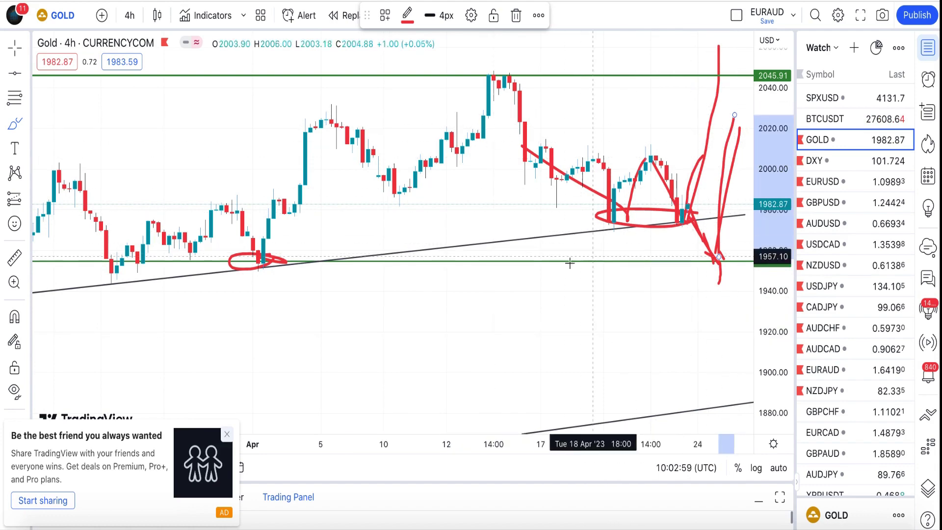
scroll(54, 206, "left", 5)
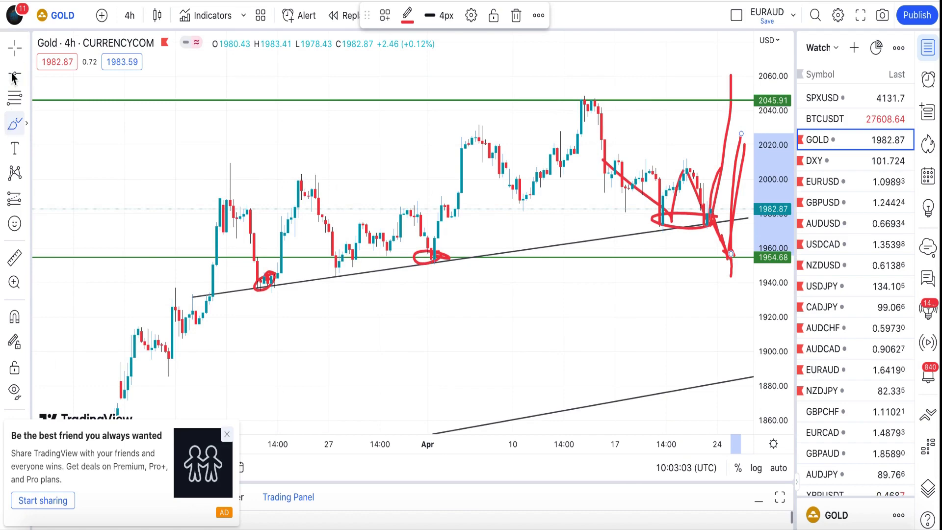
left_click_drag(287, 181, 157, 193)
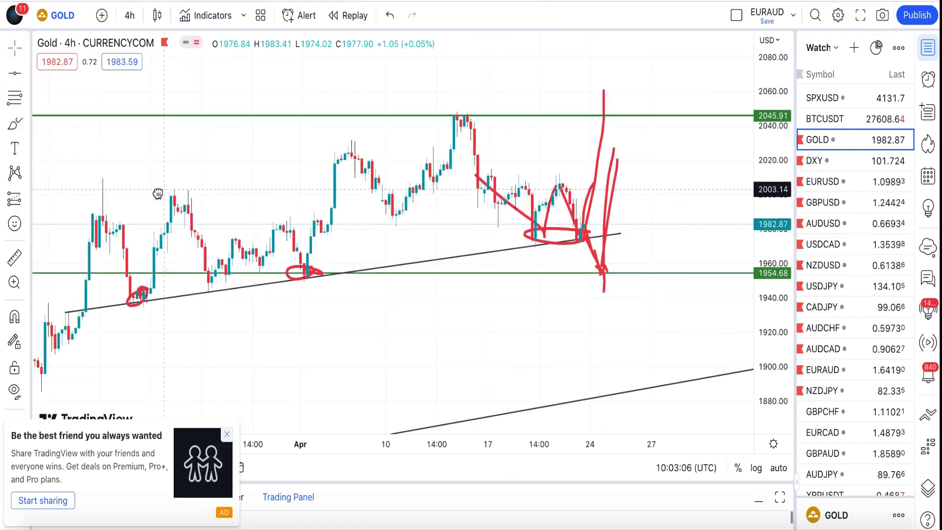
Step: On EURUSD, draw a red path up to 1.11629 and a red drop toward 1.087
left_click(842, 188)
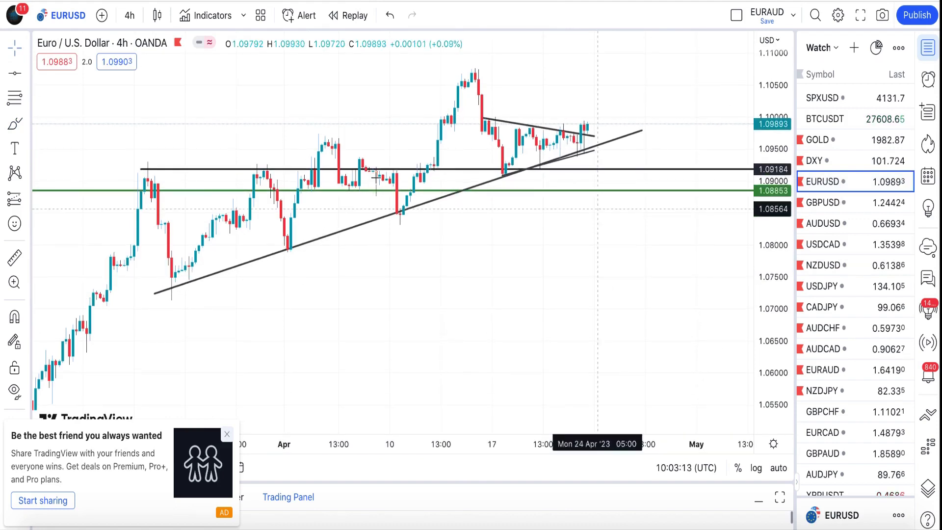
left_click_drag(477, 259, 484, 336)
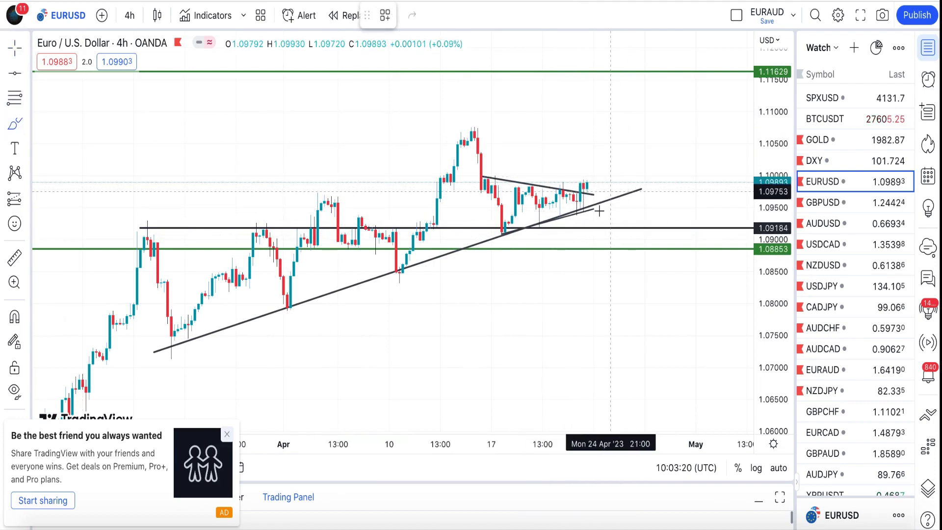
left_click_drag(587, 182, 593, 196)
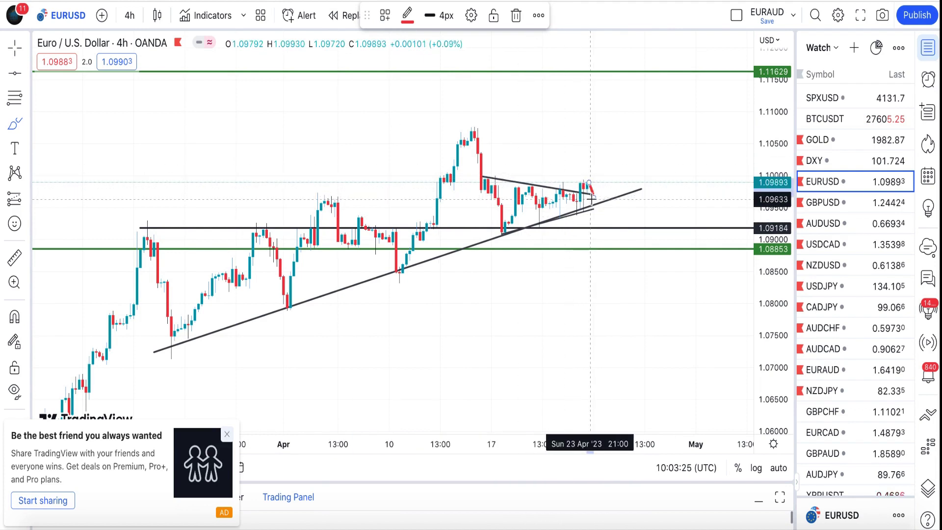
mouse_move(597, 201)
left_mouse_down()
mouse_move(632, 72)
mouse_move(634, 92)
left_mouse_up()
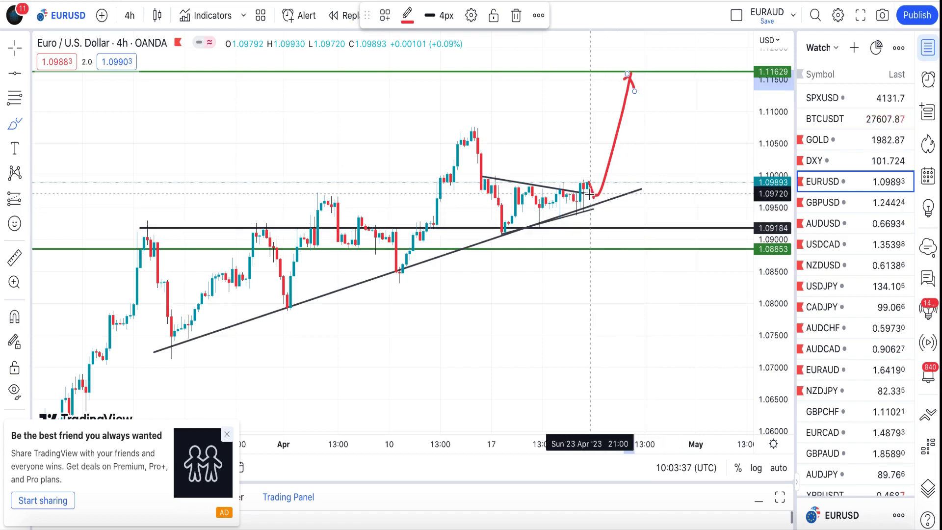
left_click_drag(589, 188, 607, 261)
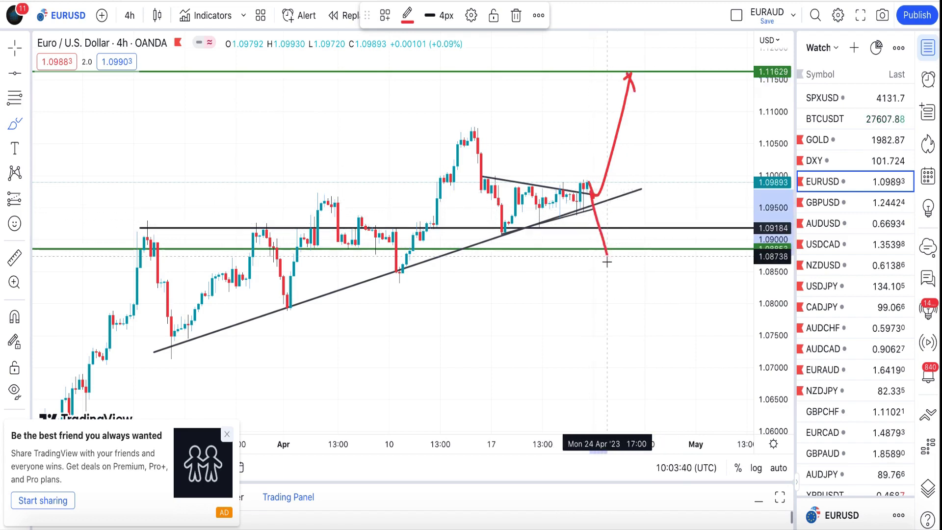
Step: Mark four earlier touches of the green 1.08853 support with red strokes
left_click_drag(527, 251, 539, 248)
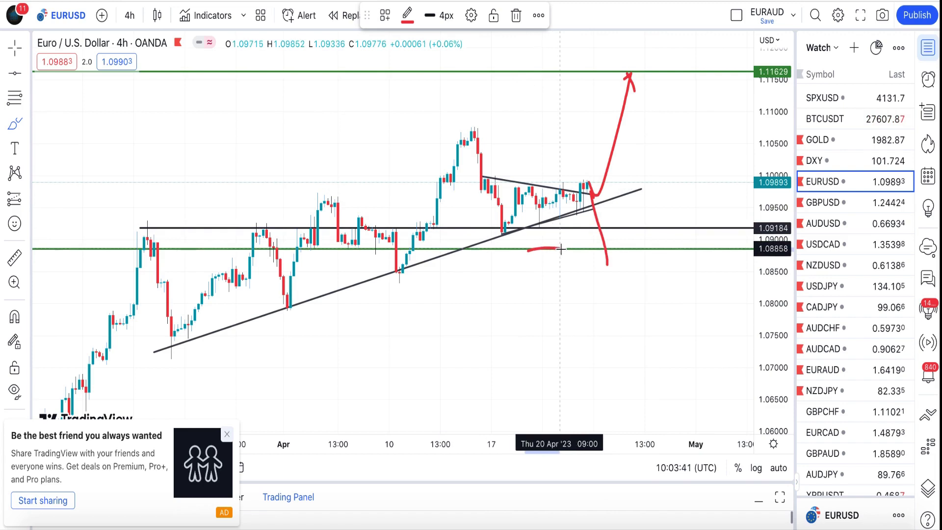
left_click_drag(406, 251, 433, 249)
left_click_drag(271, 248, 304, 246)
left_click_drag(150, 248, 187, 247)
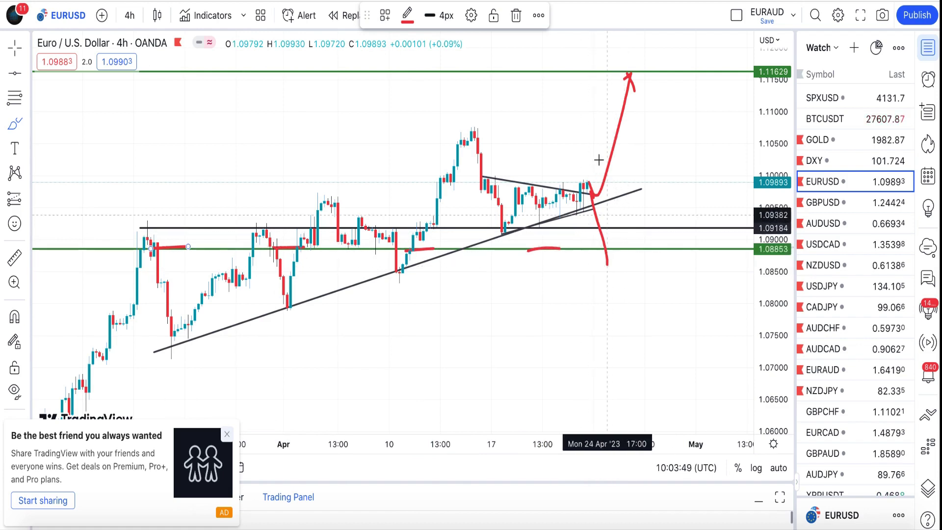
Step: Draw a red dip-and-rally path to 1.11629 with an arrowhead, then switch to GBPUSD
left_click_drag(592, 183, 610, 227)
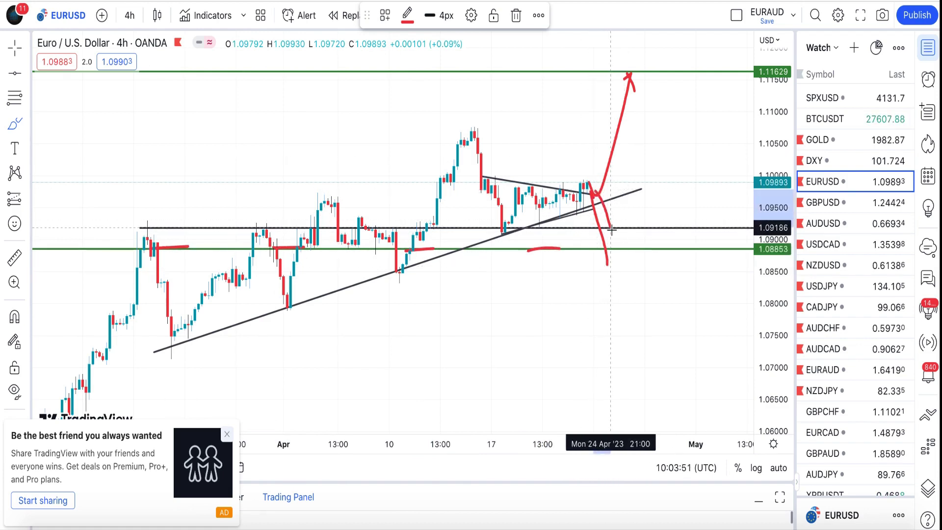
left_click_drag(611, 229, 651, 72)
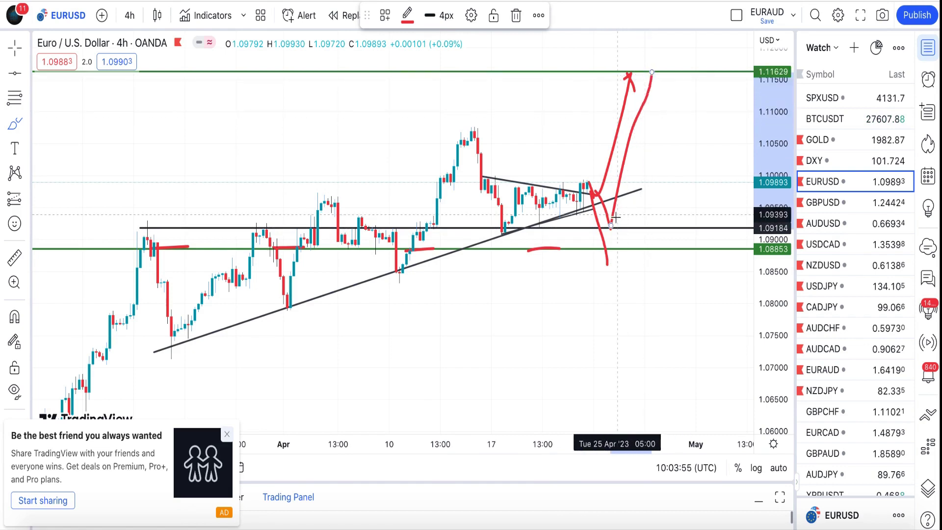
left_click_drag(613, 225, 622, 243)
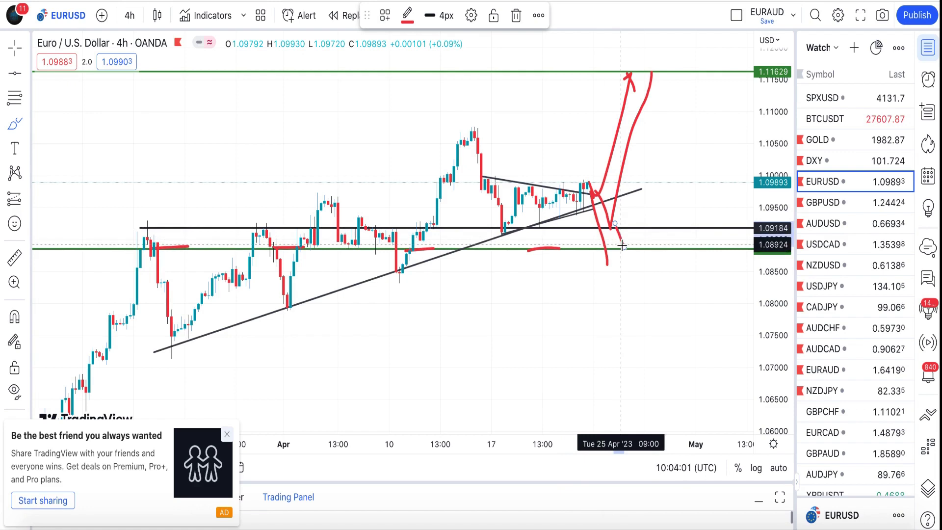
mouse_move(624, 249)
left_mouse_down()
mouse_move(679, 78)
mouse_move(695, 97)
left_mouse_up()
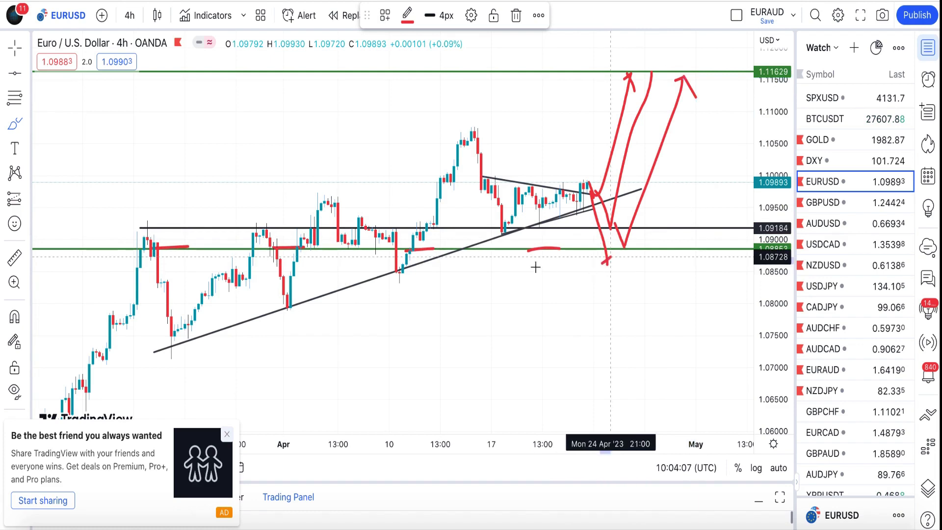
left_click_drag(602, 263, 621, 266)
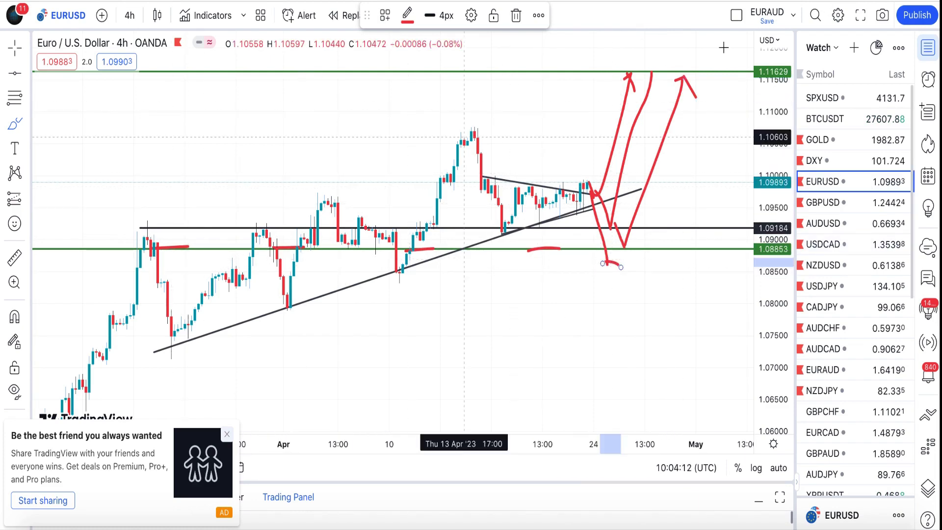
left_click(823, 203)
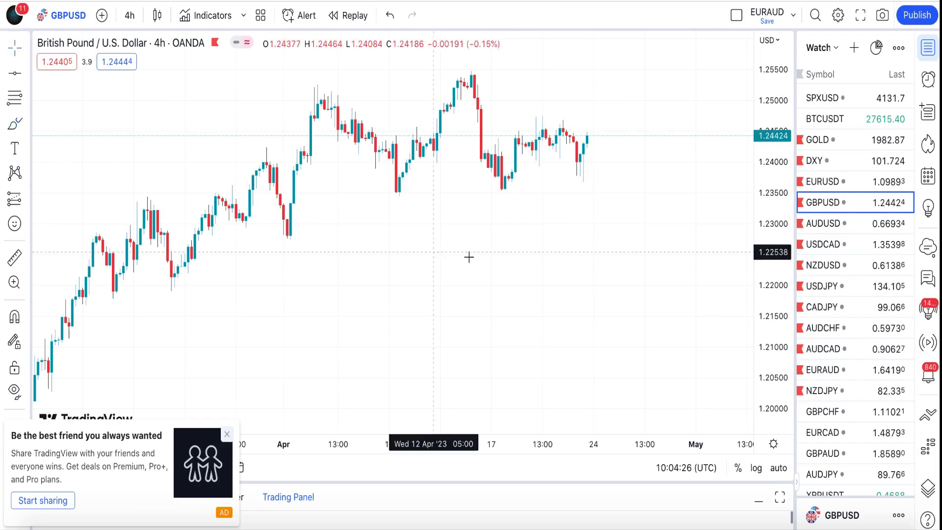
Step: Draw red arrows dropping to 1.23485 support and rallying up to 1.26401
left_click_drag(434, 195, 497, 348)
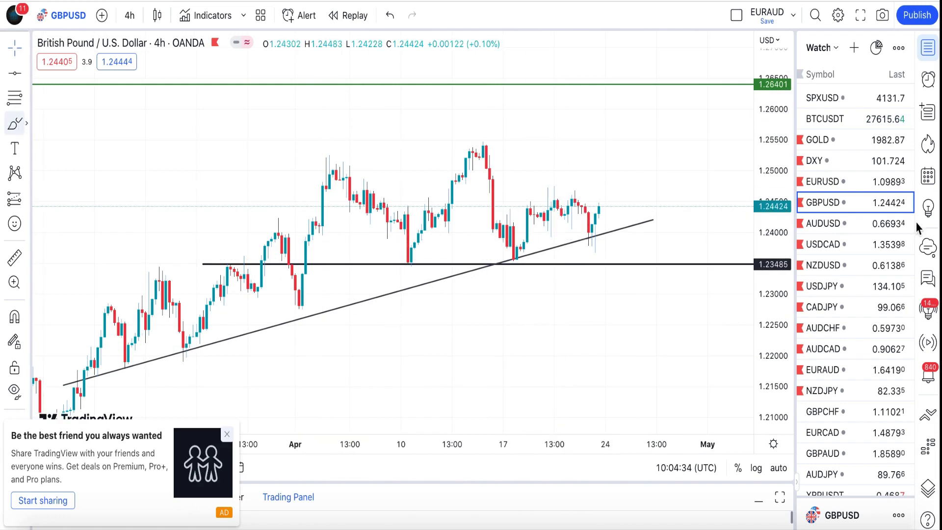
mouse_move(594, 203)
left_mouse_down()
mouse_move(602, 216)
mouse_move(665, 82)
mouse_move(670, 103)
left_mouse_up()
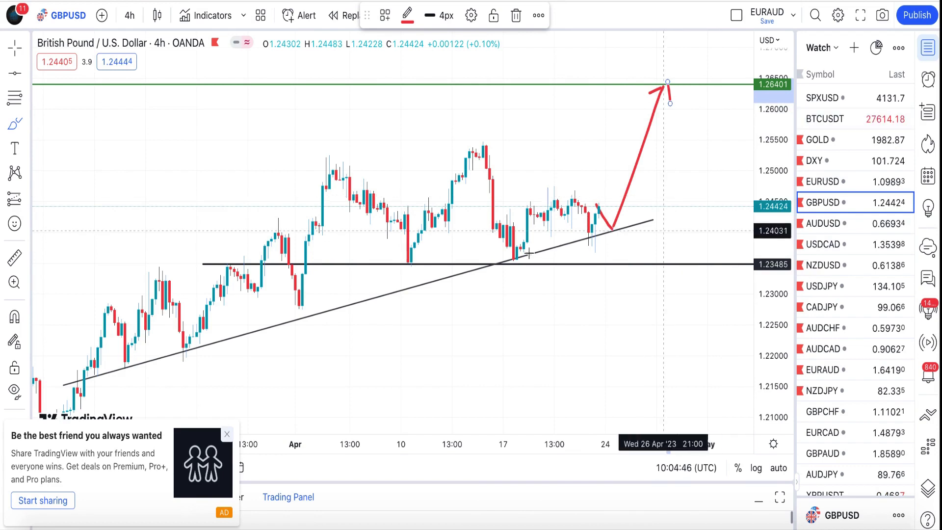
left_click_drag(613, 229, 626, 267)
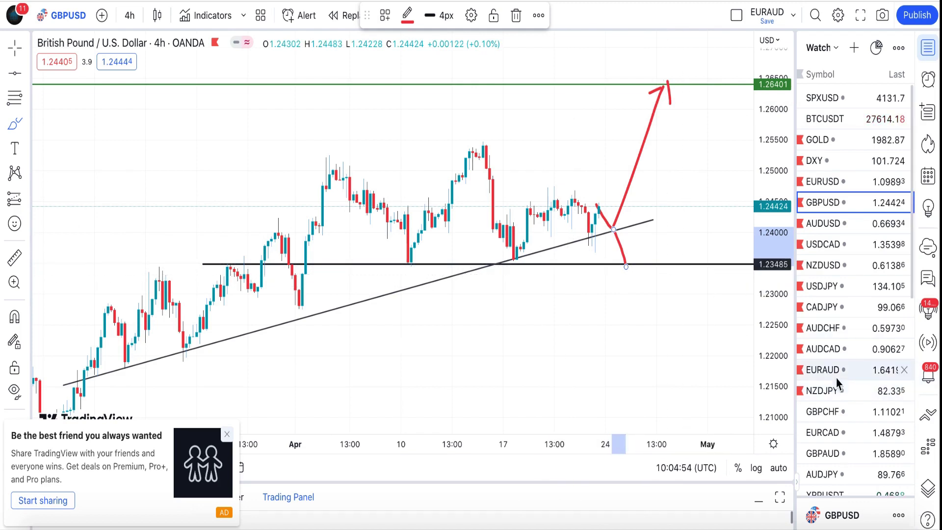
mouse_move(626, 266)
left_mouse_down()
mouse_move(705, 82)
mouse_move(714, 103)
left_mouse_up()
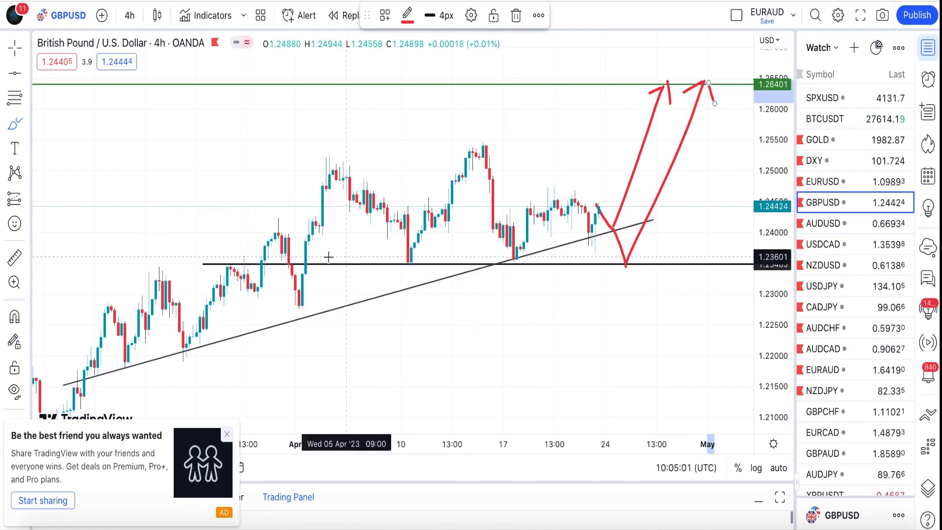
Step: Mark earlier touches of the 1.23485 support in red and compress the price scale
left_click_drag(284, 259, 425, 261)
left_click_drag(496, 259, 554, 260)
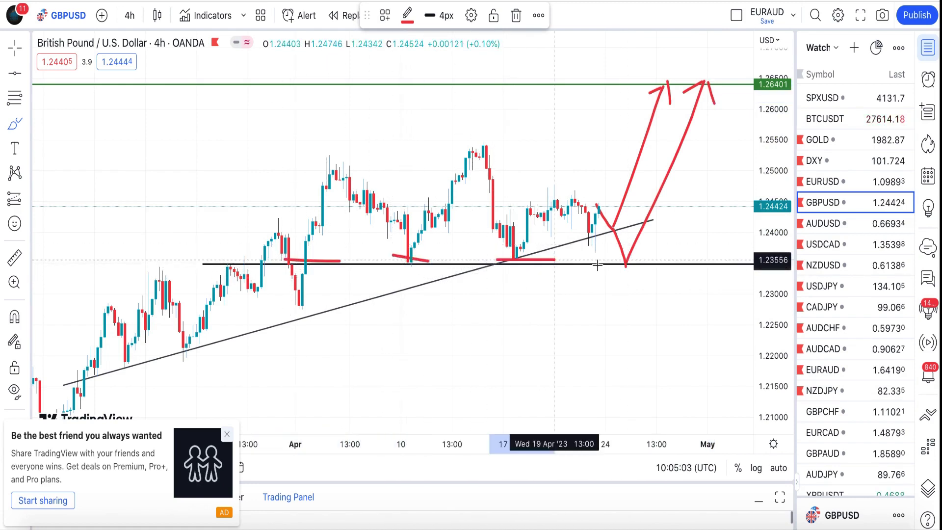
mouse_move(619, 264)
left_mouse_down()
mouse_move(653, 263)
mouse_move(639, 275)
left_mouse_up()
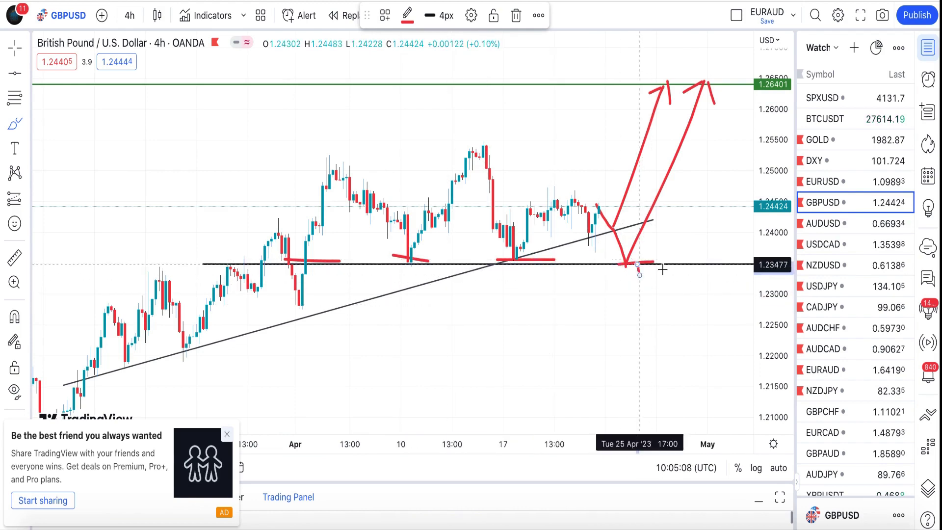
scroll(508, 300, "down", 5)
left_click_drag(773, 226, 773, 245)
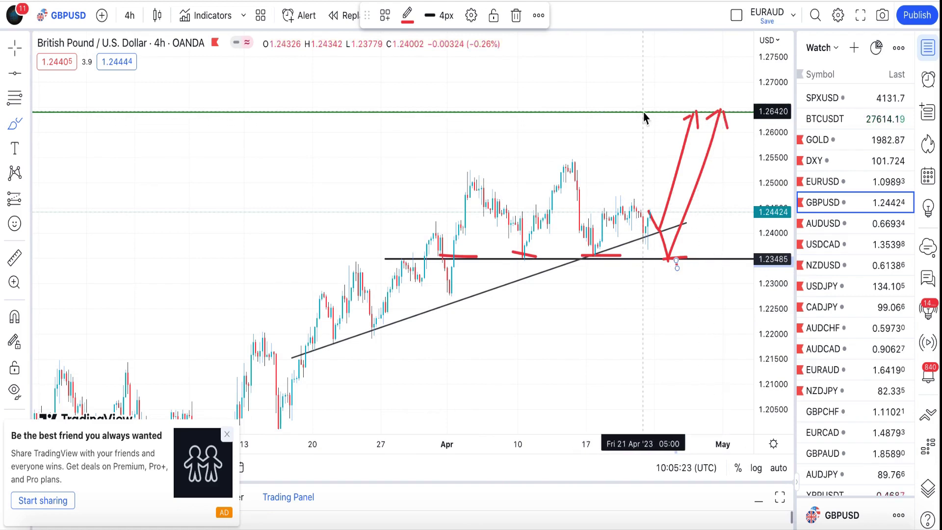
Step: On AUDUSD, draw a red upward path and mark touches of the blue resistance zone
left_click(826, 225)
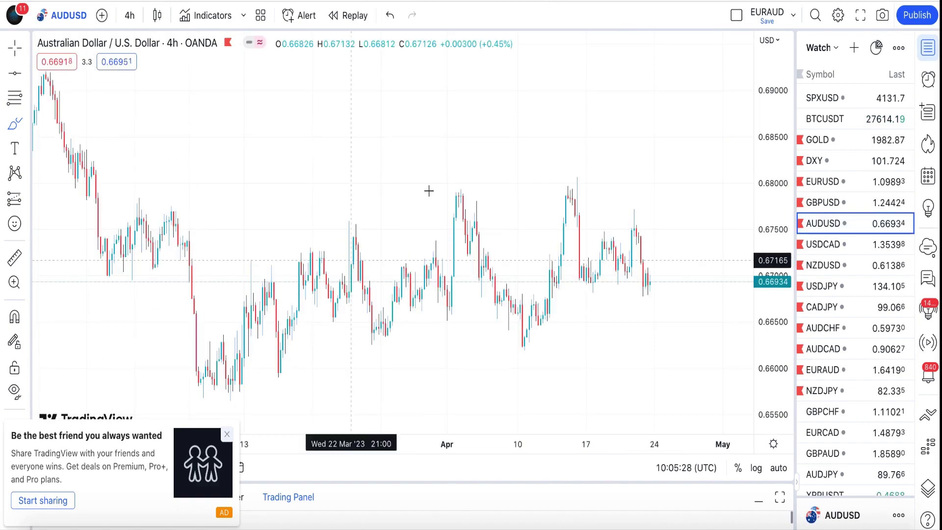
scroll(660, 337, "down", 5)
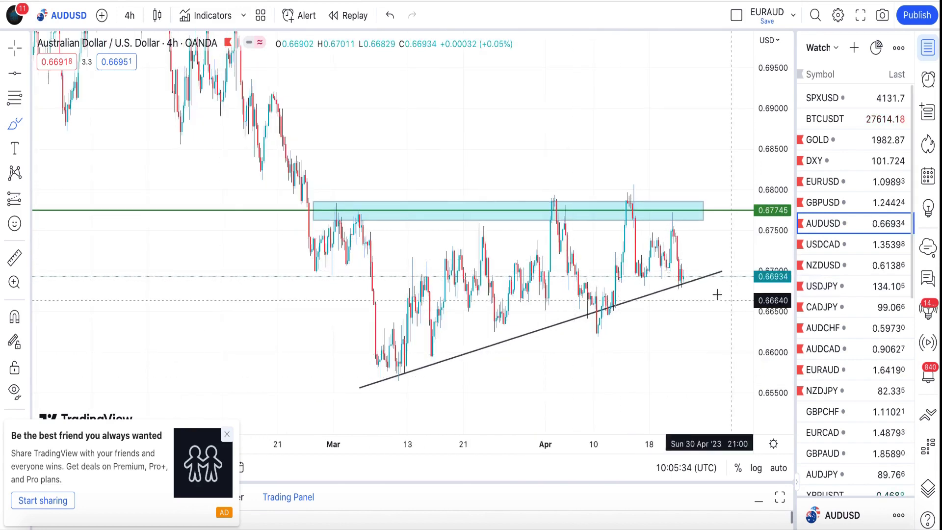
left_click_drag(683, 284, 717, 162)
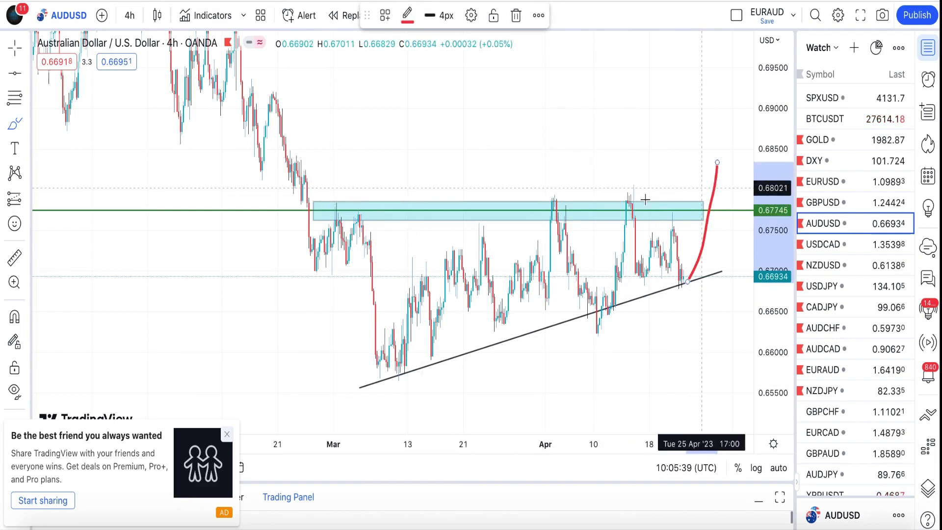
left_click_drag(327, 213, 373, 208)
mouse_move(524, 203)
left_mouse_down()
mouse_move(610, 213)
mouse_move(685, 204)
left_mouse_up()
Step: Draw a red downward projection breaking below the trendline toward 0.65000
scroll(638, 331, "up", 3)
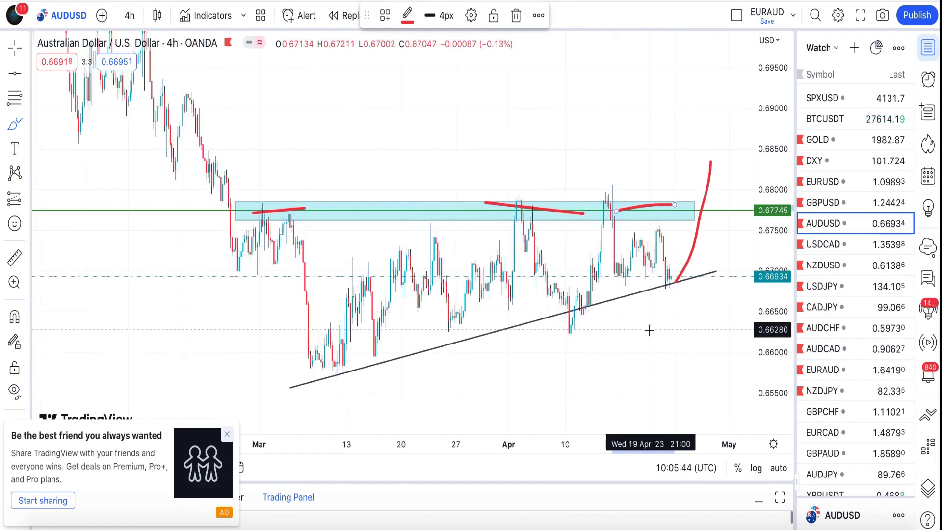
mouse_move(775, 231)
left_mouse_down()
mouse_move(778, 193)
mouse_move(777, 222)
left_mouse_up()
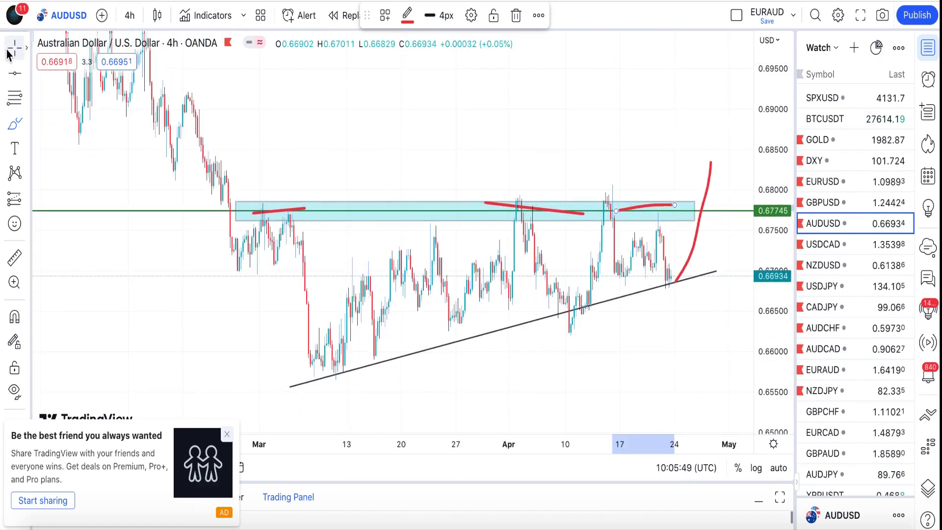
left_click_drag(441, 215, 362, 158)
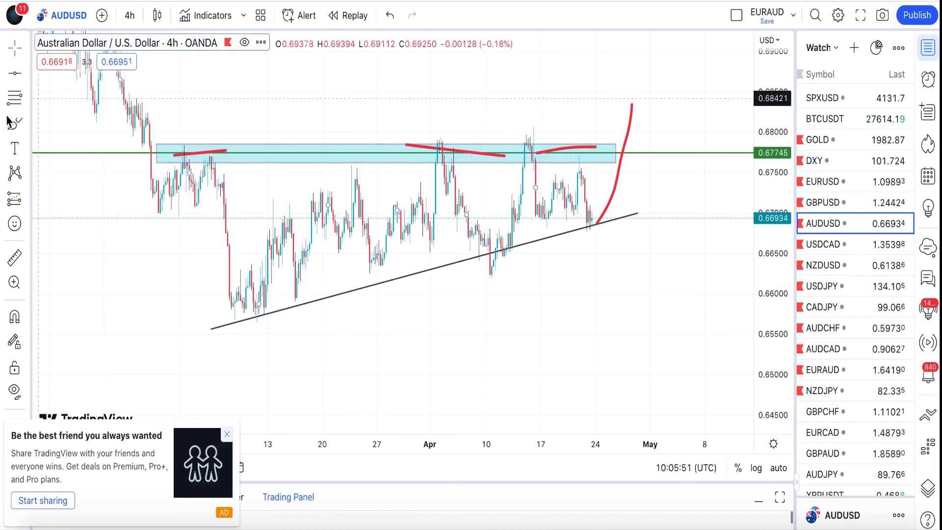
mouse_move(587, 210)
left_mouse_down()
mouse_move(603, 232)
mouse_move(615, 222)
mouse_move(676, 389)
left_mouse_up()
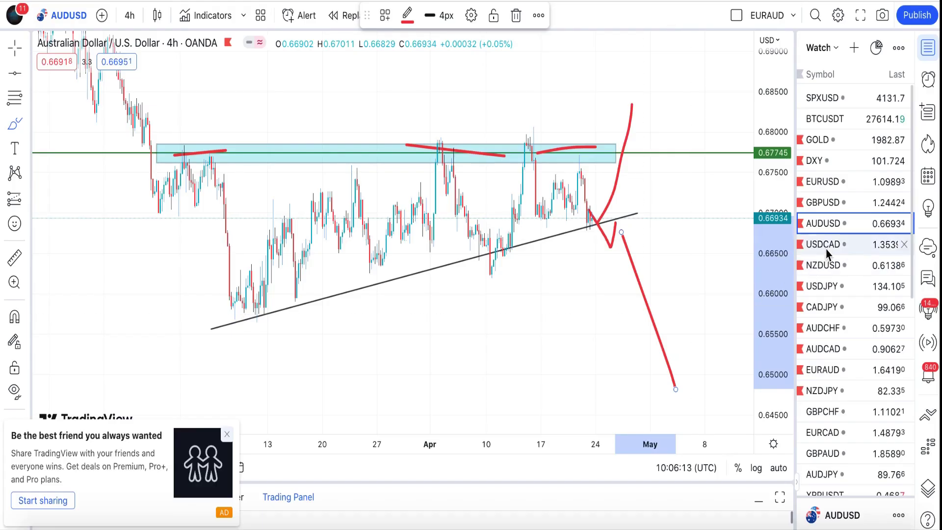
Step: On USDCAD, mark green-level touches in red and rescale to show the 1.29792 level
left_click(827, 252)
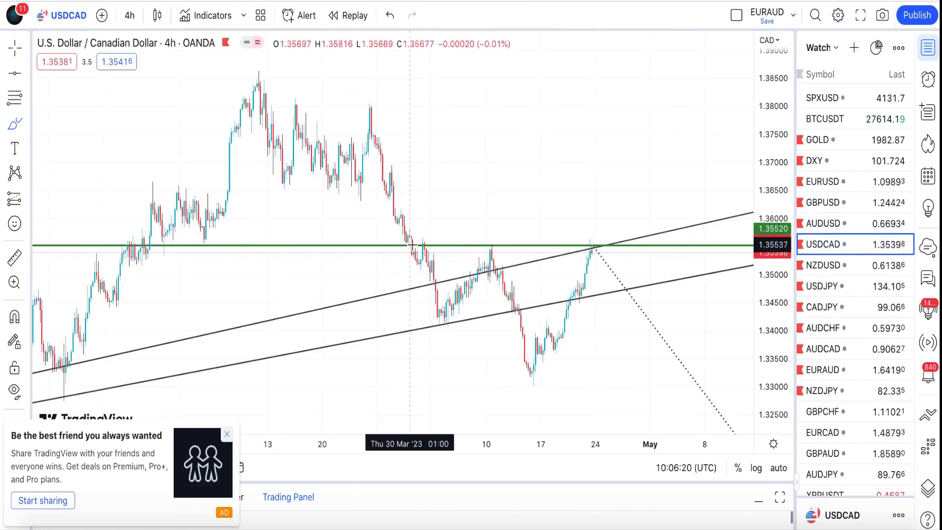
left_click_drag(465, 244, 503, 241)
left_click_drag(574, 242, 604, 244)
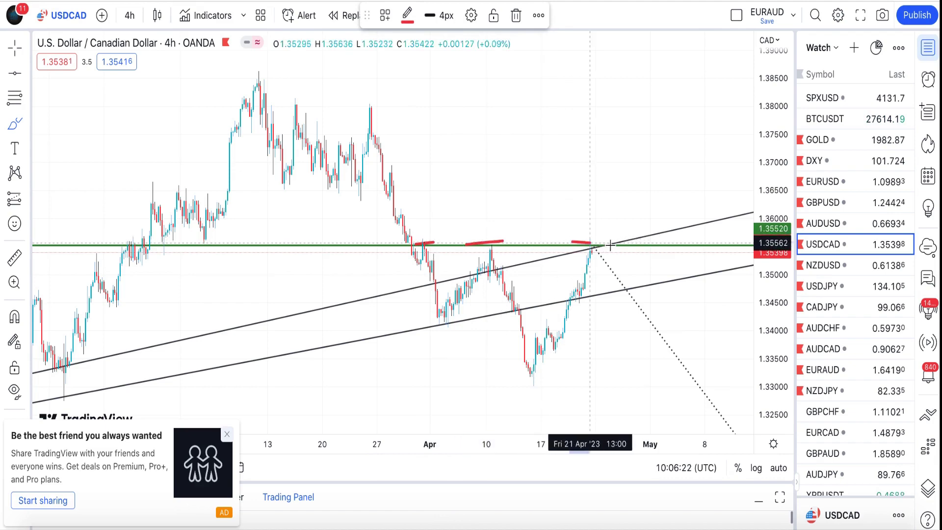
scroll(388, 253, "down", 5)
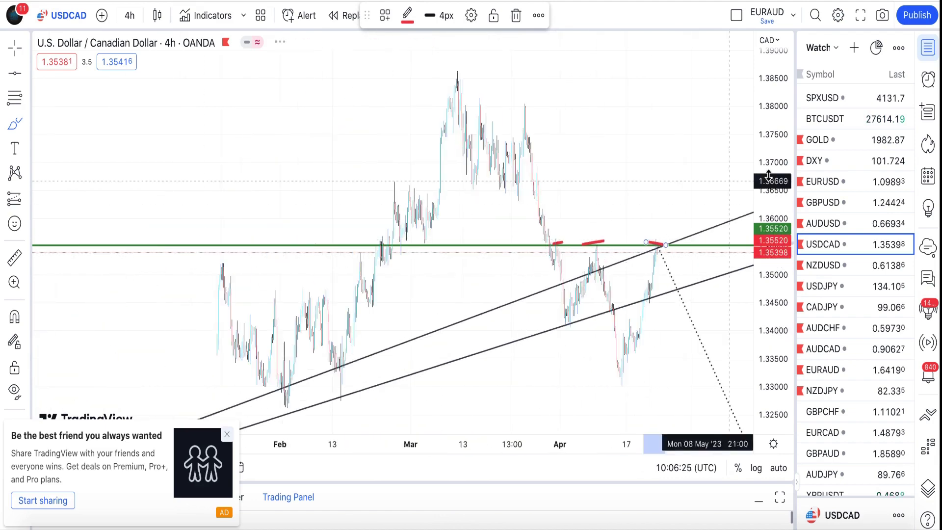
left_click_drag(790, 256, 61, 131)
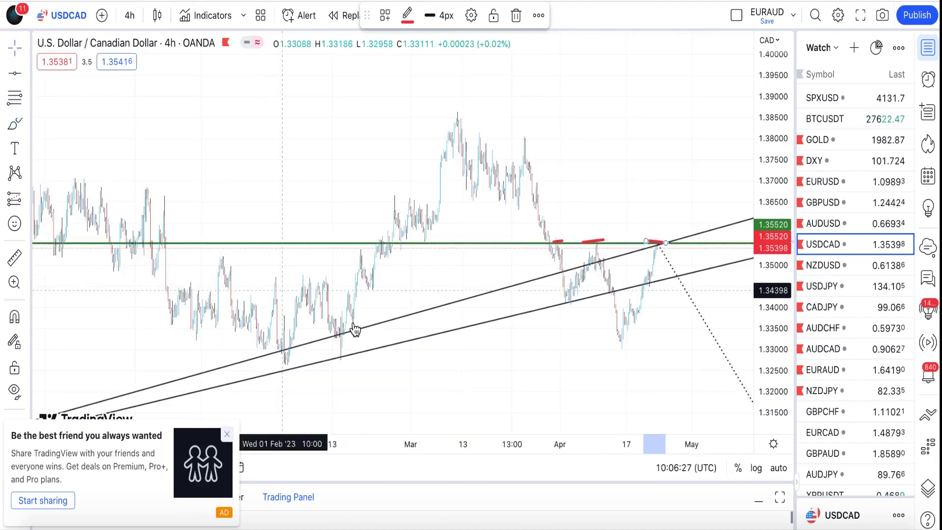
mouse_move(415, 264)
left_mouse_down()
mouse_move(372, 195)
mouse_move(335, 163)
left_mouse_up()
scroll(422, 293, "down", 4)
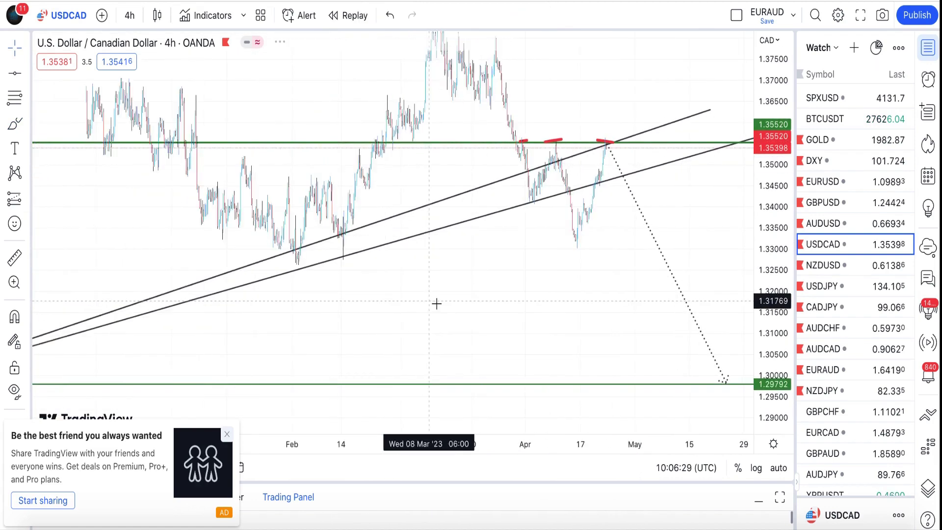
left_click_drag(793, 274, 515, 202)
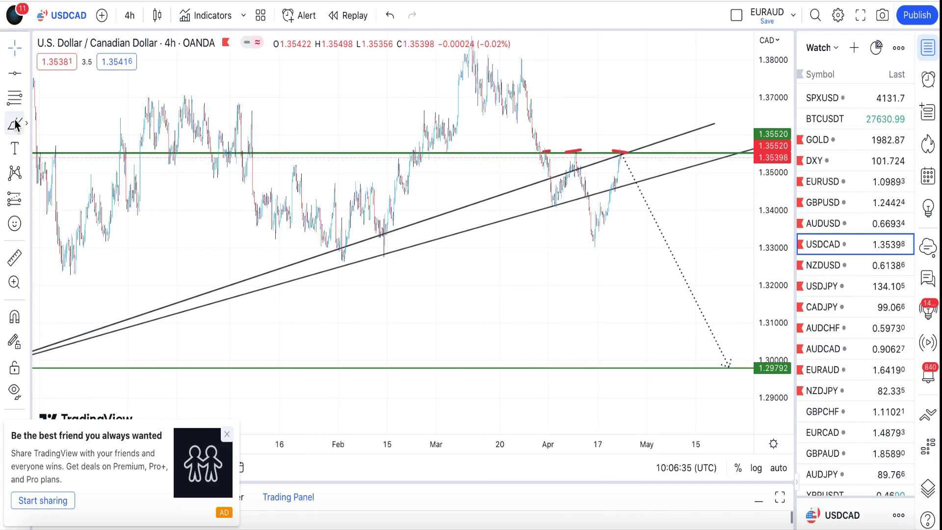
Step: Mark the latest rejection and earlier level touches with red strokes, then switch to NZDUSD
left_click_drag(622, 156, 647, 131)
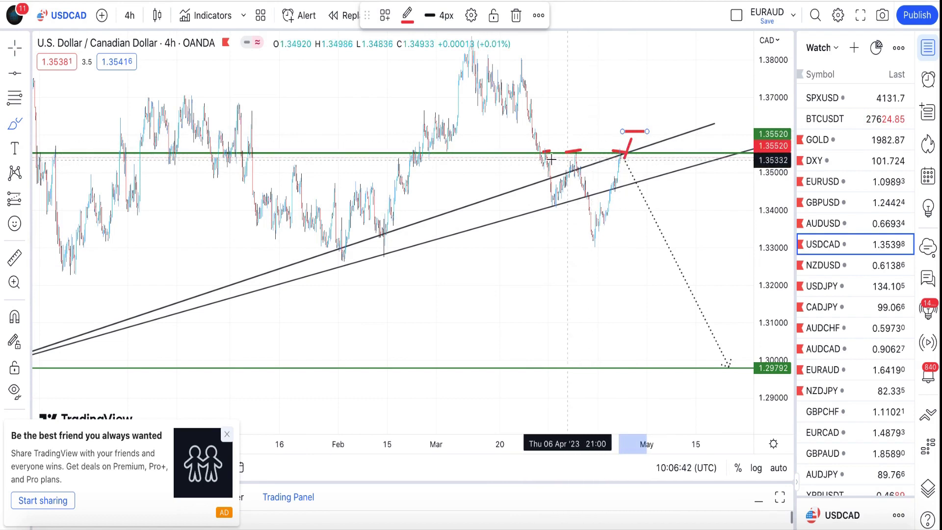
left_click_drag(244, 153, 328, 138)
mouse_move(400, 153)
left_mouse_down()
mouse_move(664, 151)
mouse_move(633, 173)
mouse_move(651, 215)
left_mouse_up()
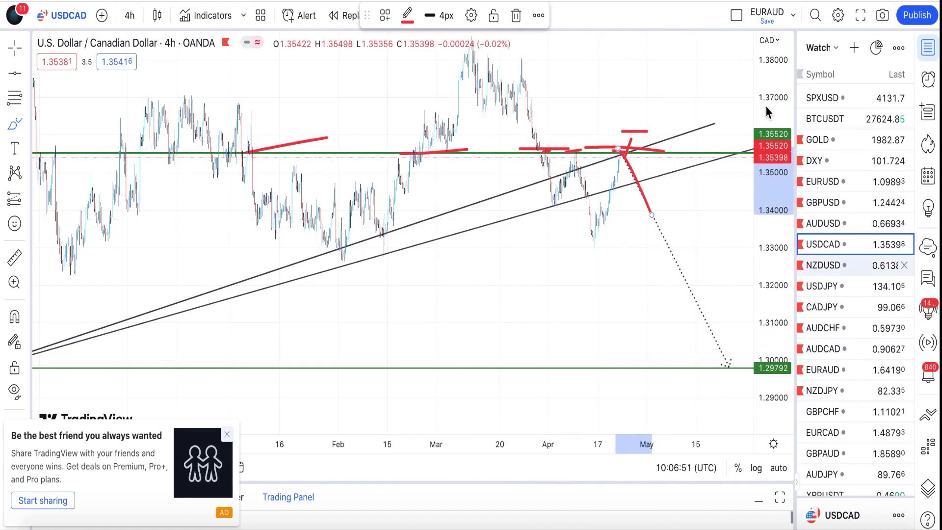
left_click(553, 114)
scroll(740, 248, "up", 3)
scroll(695, 283, "down", 5)
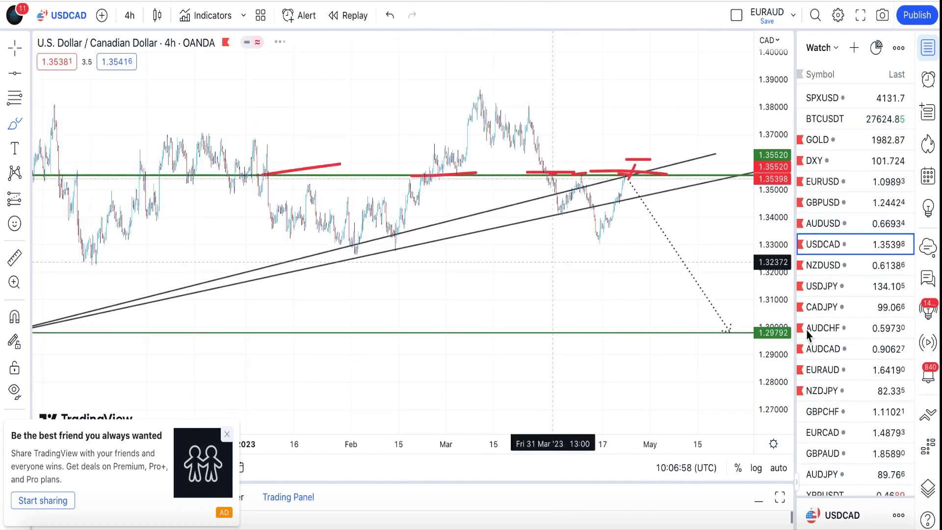
left_click(851, 266)
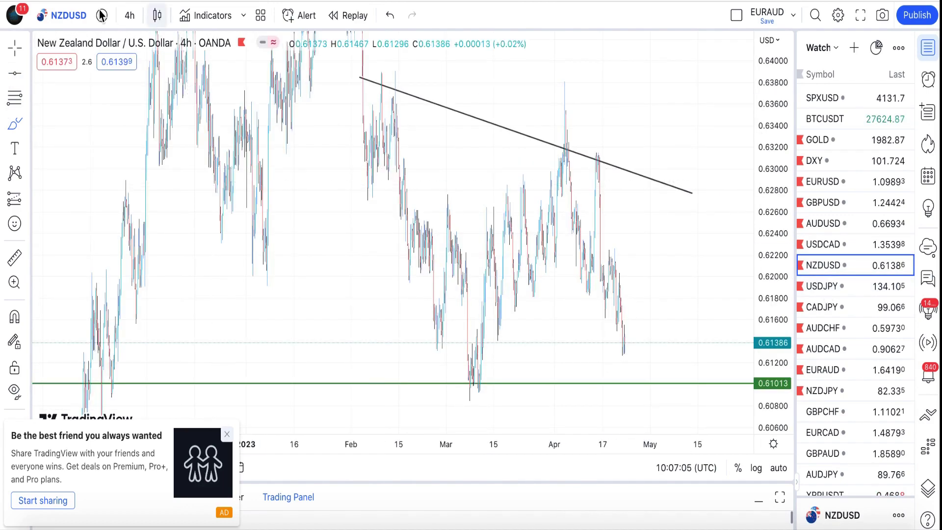
Step: Switch NZDUSD to the daily interval and auto-fit the price scale
left_click(138, 20)
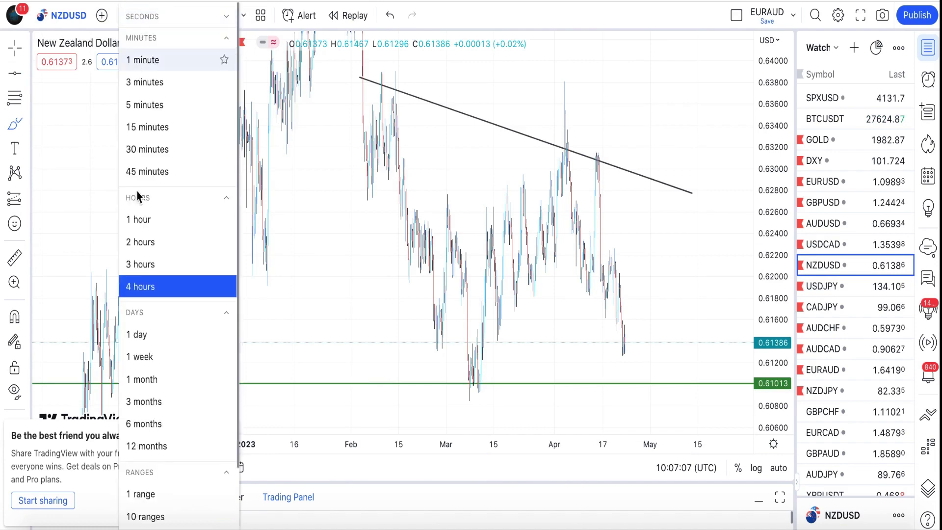
left_click(138, 331)
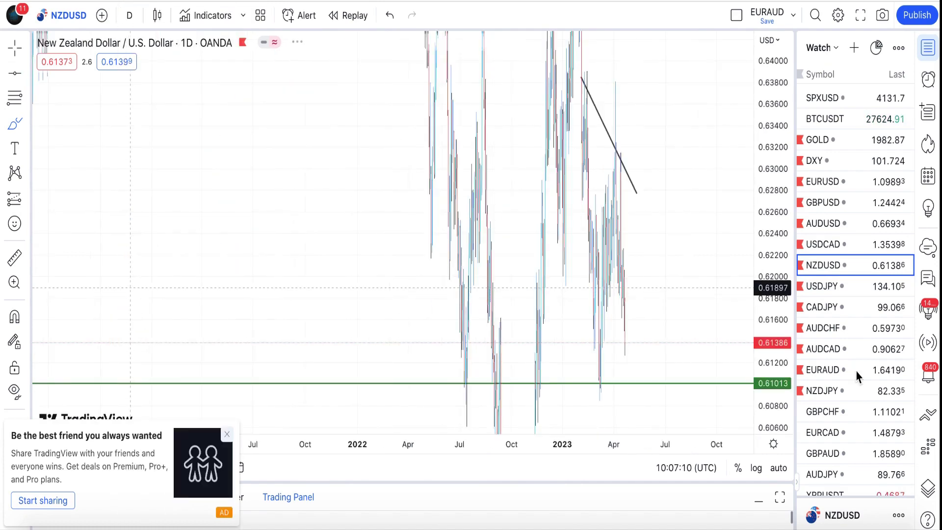
left_click(778, 467)
scroll(655, 339, "up", 5)
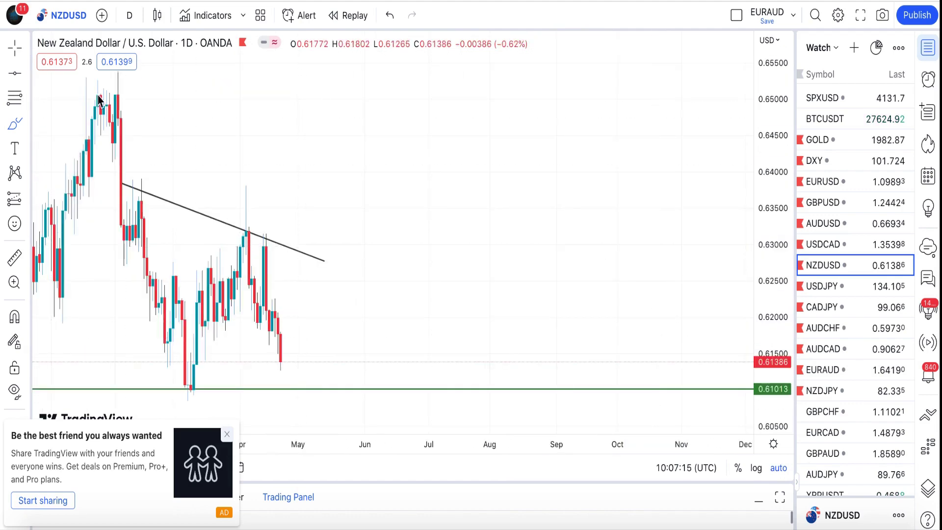
left_click_drag(441, 143, 678, 143)
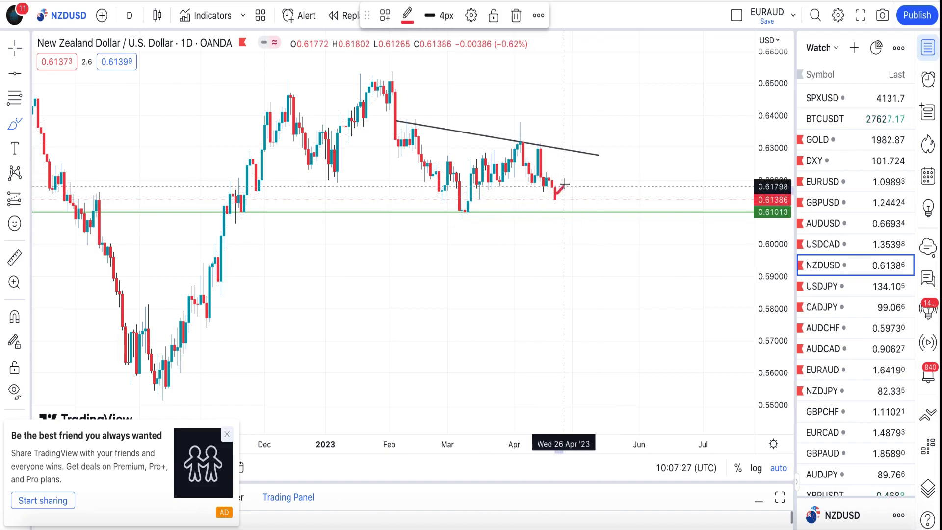
Step: Draw a red projected drop toward 0.58 and a red rise, then switch to USDJPY
left_click_drag(566, 176, 604, 311)
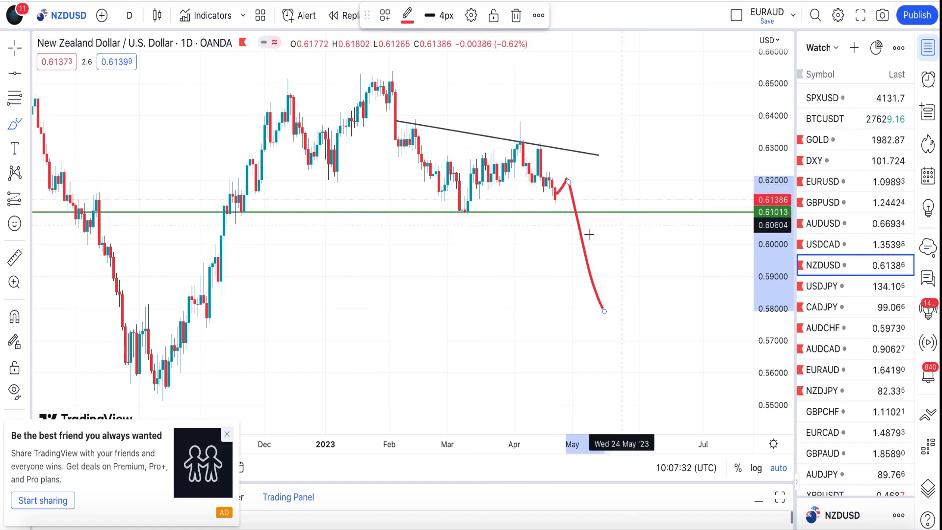
left_click_drag(556, 198, 629, 73)
scroll(629, 323, "down", 2)
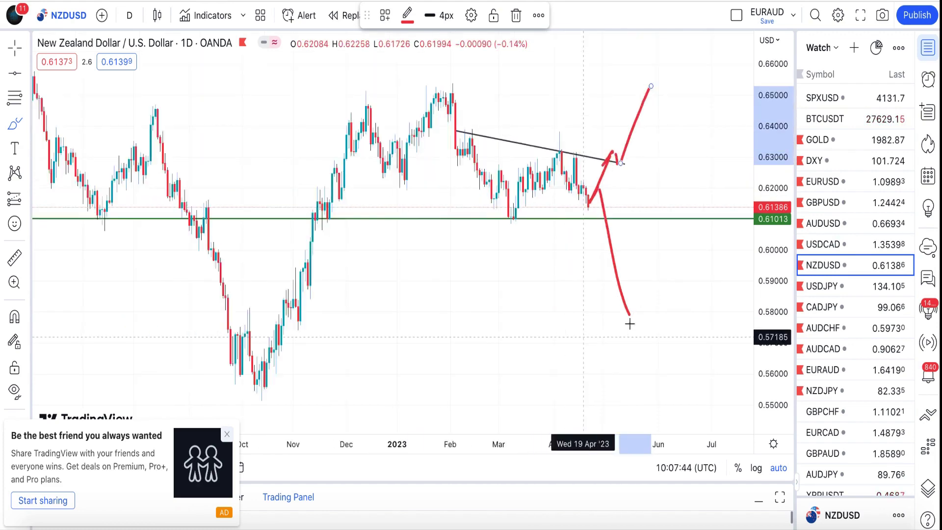
scroll(630, 324, "down", 2)
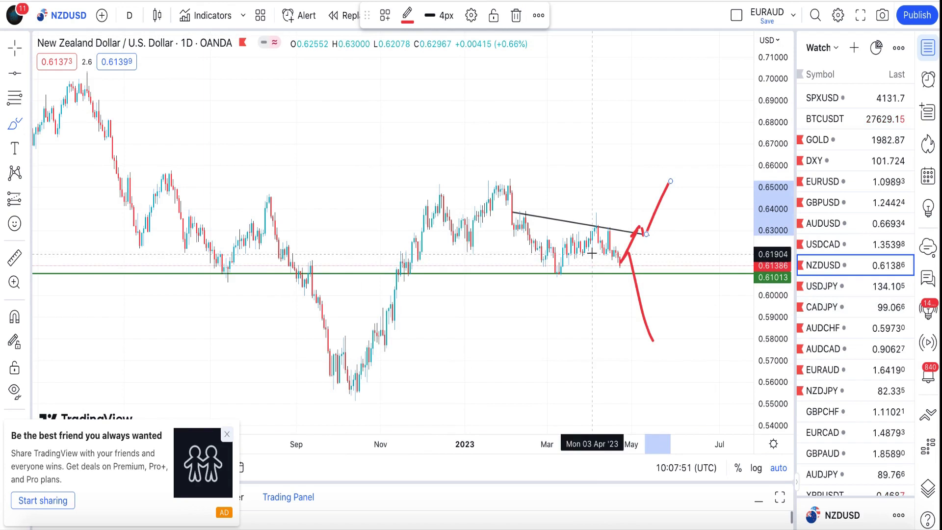
left_click(824, 289)
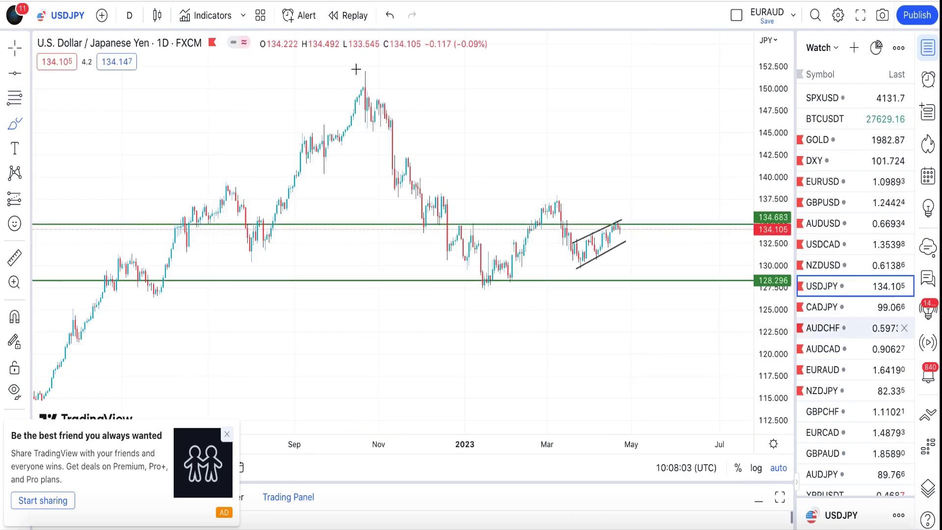
Step: Draw a stray red line right of the USDJPY channel, then undo it
scroll(666, 188, "up", 2)
scroll(666, 193, "up", 5)
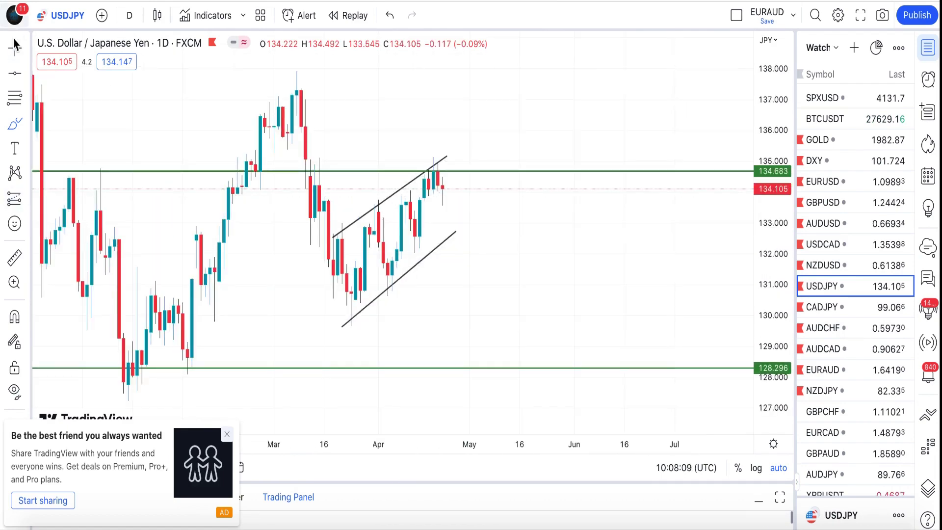
left_click_drag(487, 227, 633, 186)
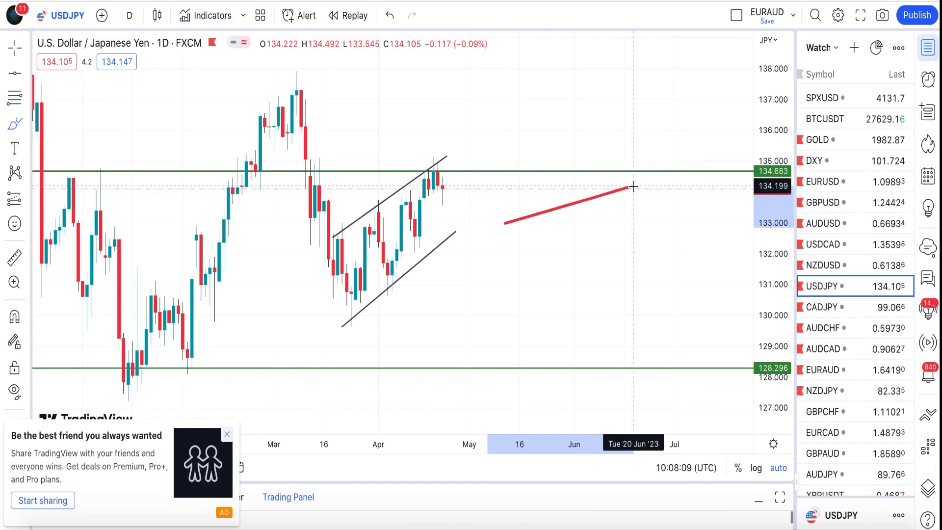
left_click(515, 19)
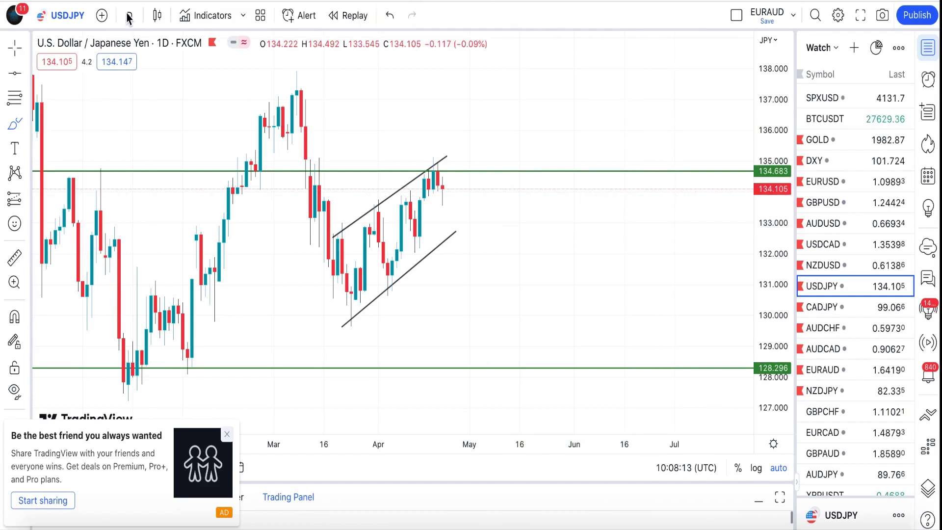
Step: Switch the USDJPY chart to 4-hour candles
left_click(130, 15)
left_click(136, 226)
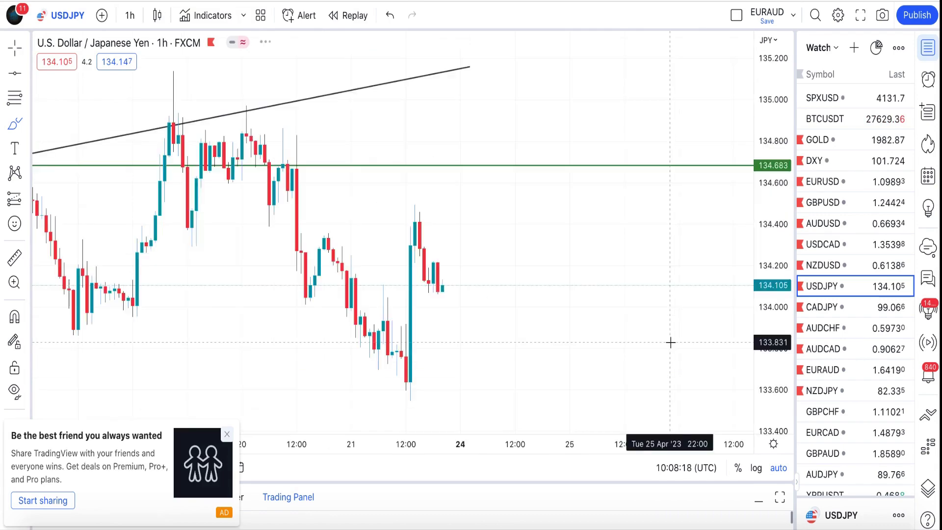
scroll(393, 237, "up", 3)
scroll(407, 239, "down", 6)
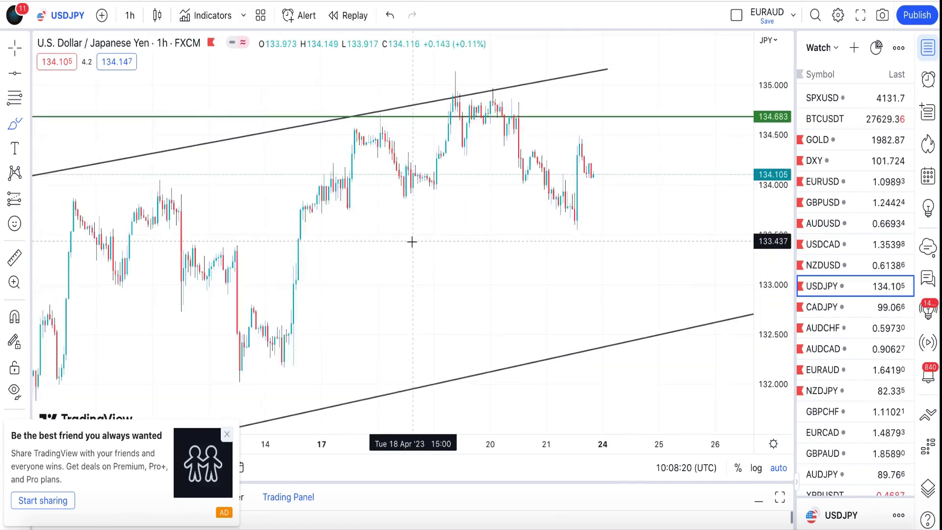
scroll(402, 225, "down", 3)
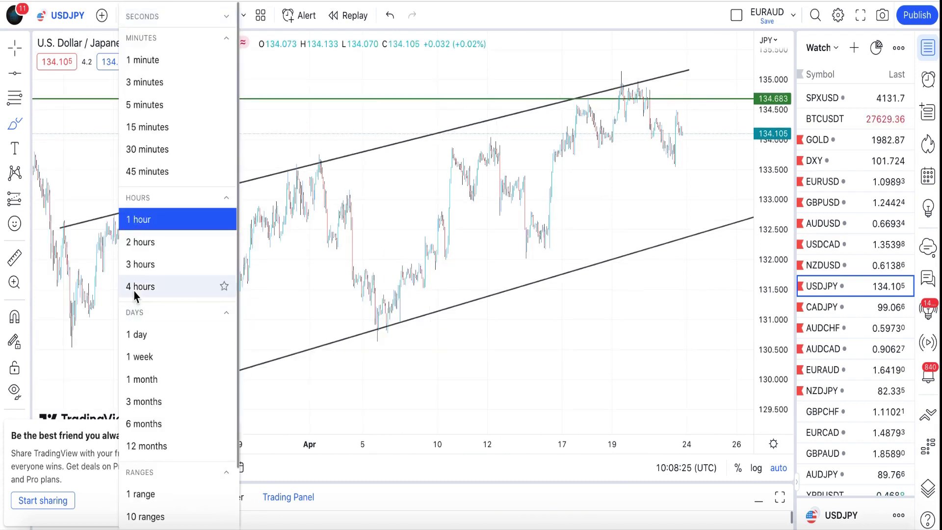
left_click(136, 290)
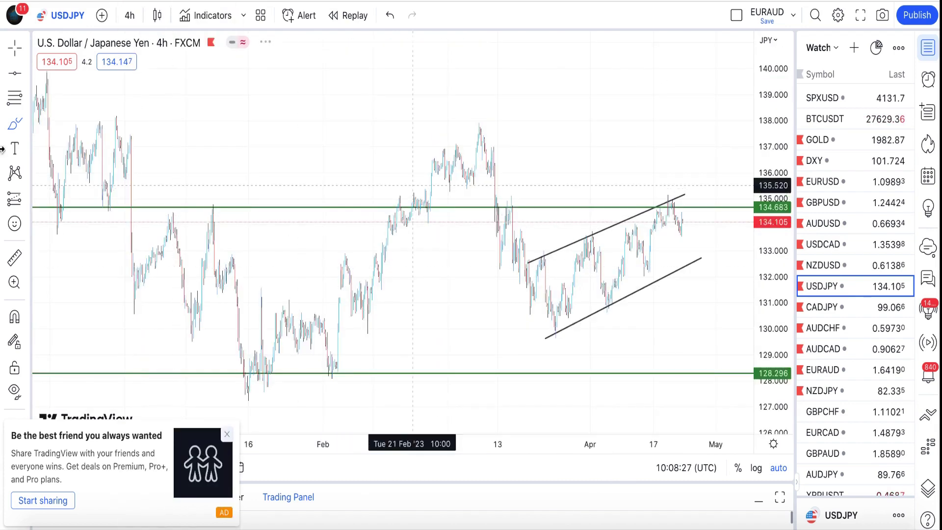
Step: Mark the mid-March top near 134.7 and the April channel top in red
left_click_drag(497, 206, 519, 200)
left_click_drag(657, 205, 672, 198)
scroll(721, 240, "up", 4)
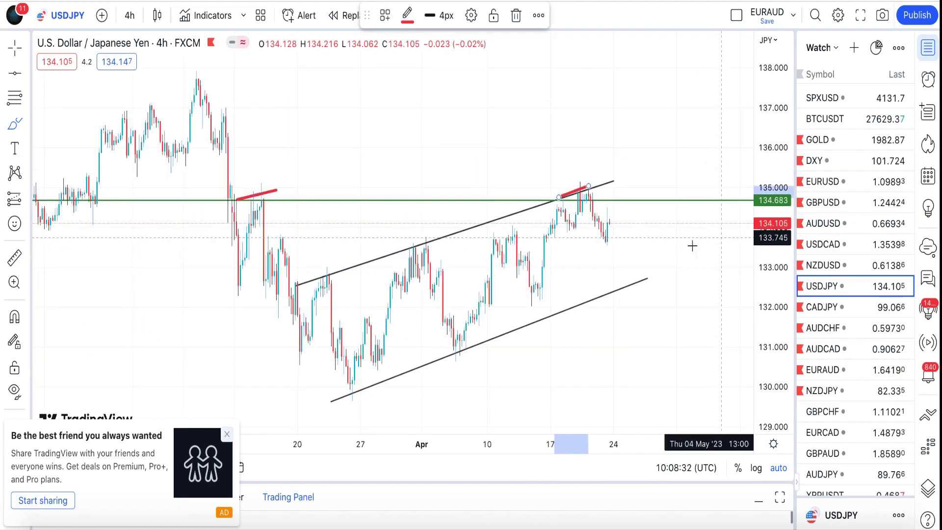
Step: Sketch a red projected drop to 128.296 and an upward stroke, then load AUDCHF
mouse_move(545, 239)
left_mouse_down()
mouse_move(552, 207)
mouse_move(586, 187)
mouse_move(603, 239)
mouse_move(610, 205)
mouse_move(635, 282)
left_mouse_up()
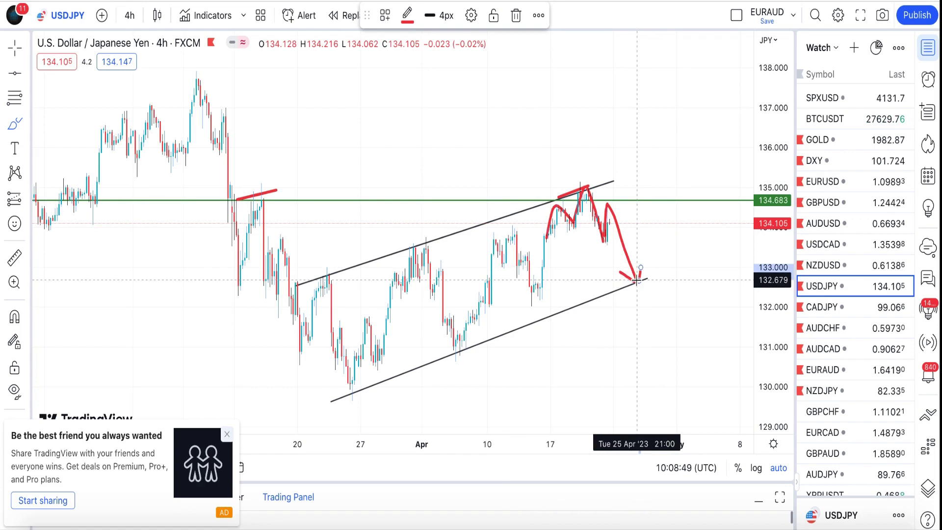
scroll(632, 296, "down", 2)
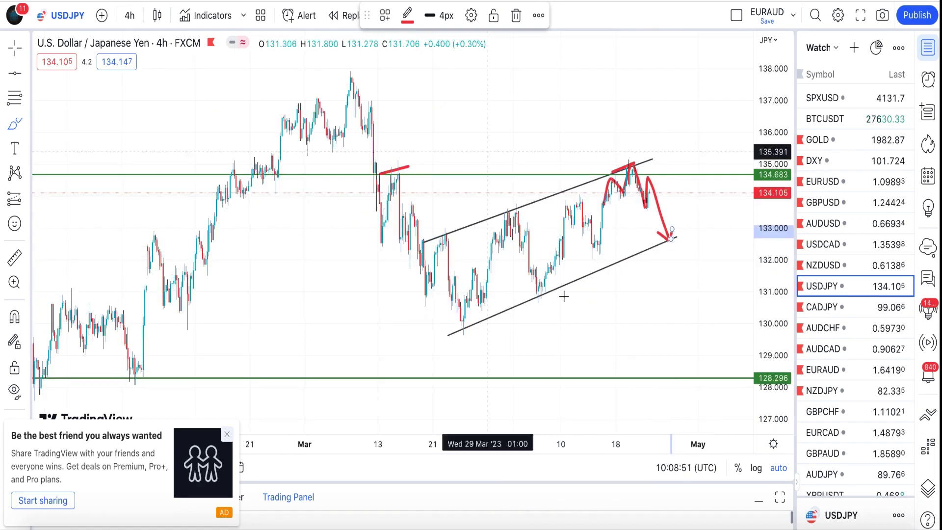
mouse_move(670, 237)
left_mouse_down()
mouse_move(702, 376)
mouse_move(706, 361)
left_mouse_up()
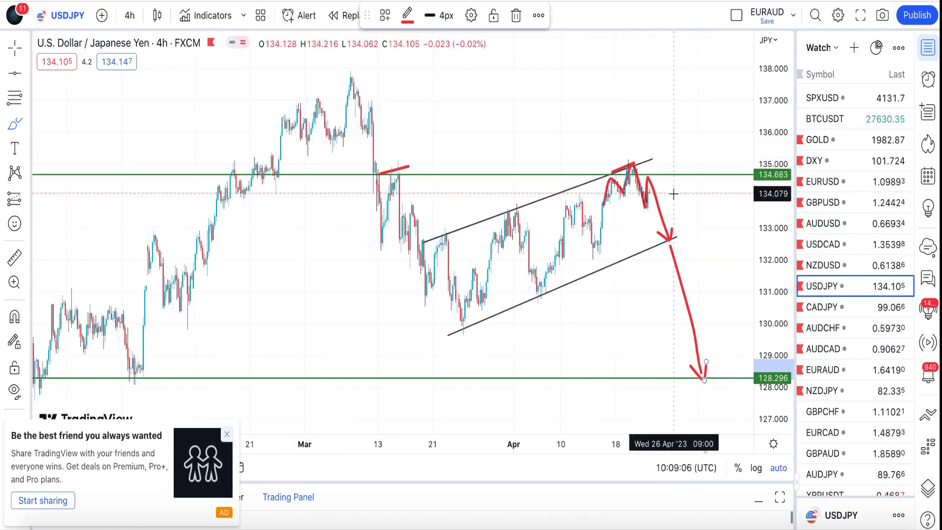
left_click_drag(640, 195, 652, 136)
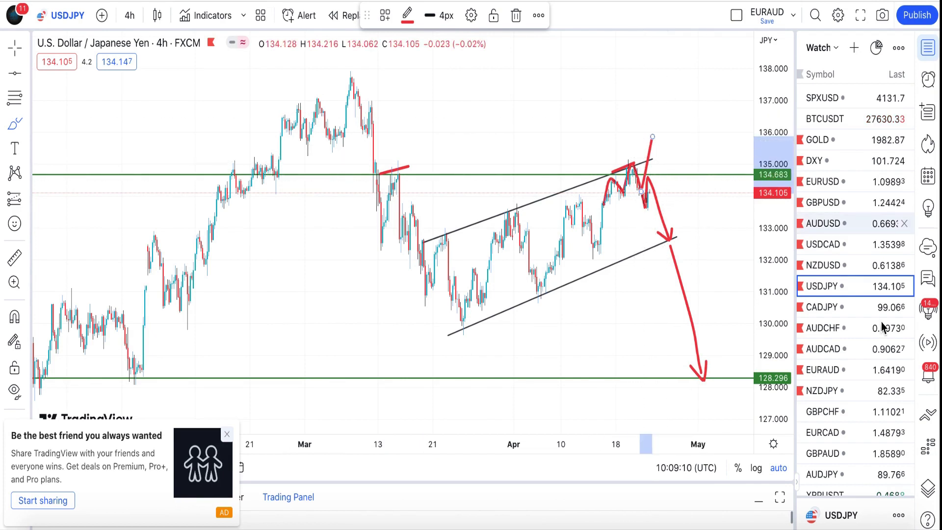
left_click(822, 330)
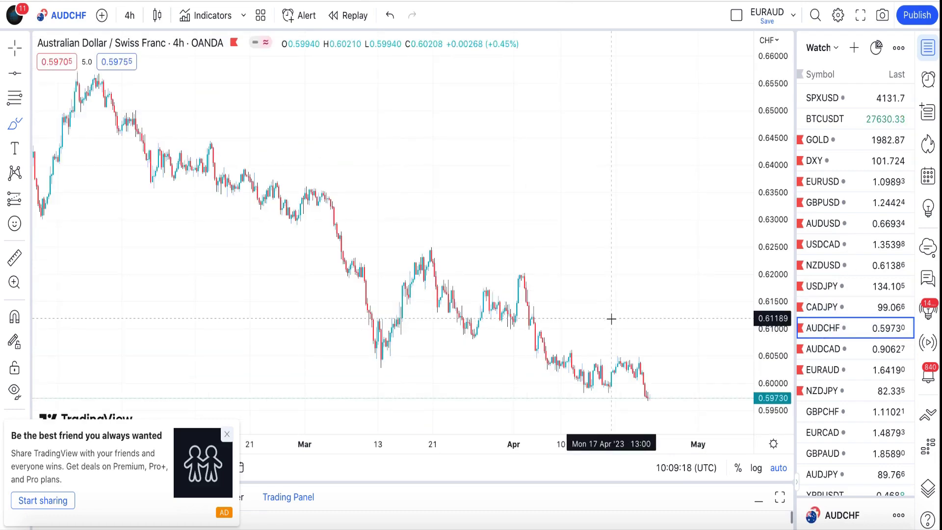
Step: Rescale and pan the AUDCHF chart to bring the red 0.58437 level into view
scroll(611, 319, "down", 5)
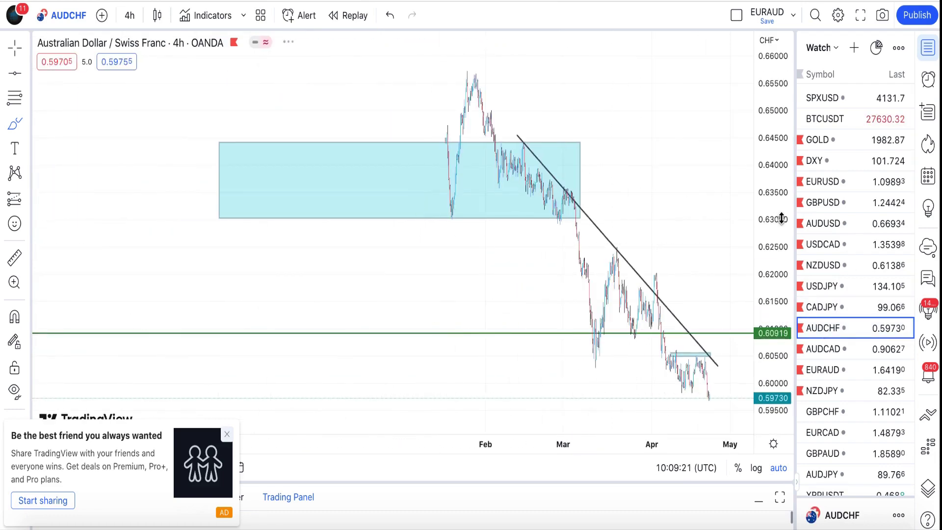
left_click_drag(782, 219, 783, 265)
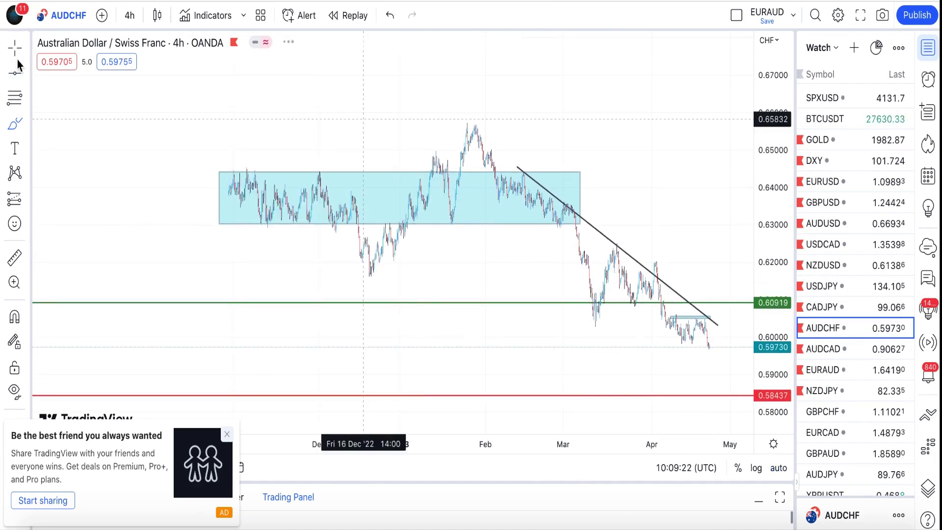
left_click_drag(569, 88, 524, 53)
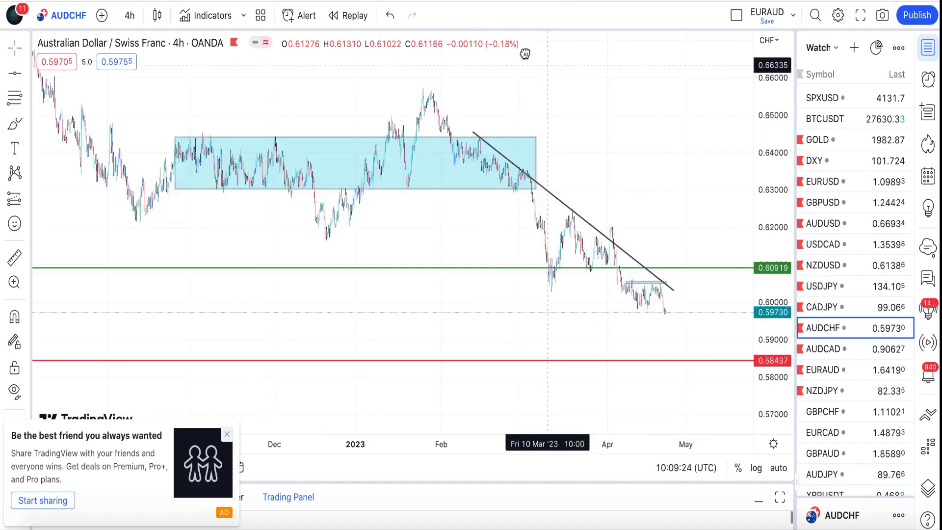
left_click_drag(634, 149, 591, 128)
left_click_drag(761, 261, 725, 204)
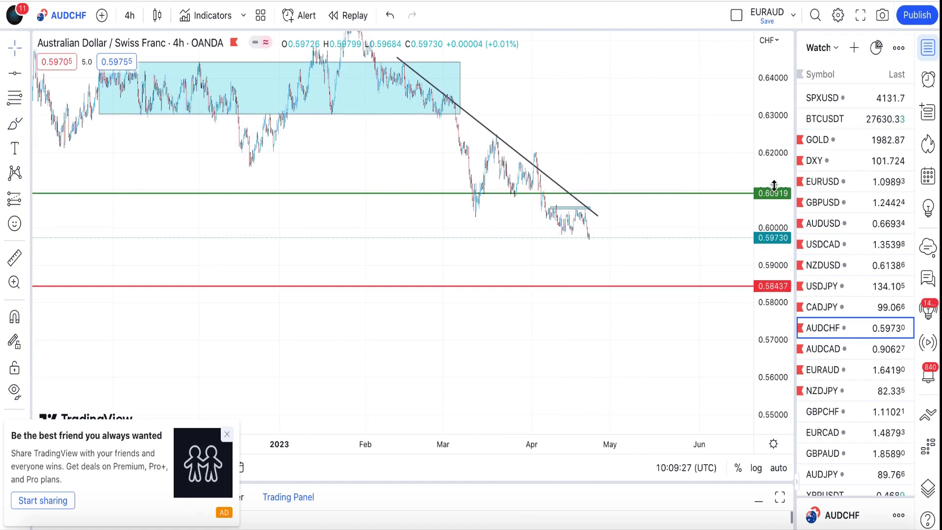
left_click_drag(773, 186, 773, 198)
left_click_drag(693, 246, 696, 154)
scroll(658, 190, "up", 5)
left_click_drag(598, 196, 654, 142)
scroll(620, 143, "up", 4)
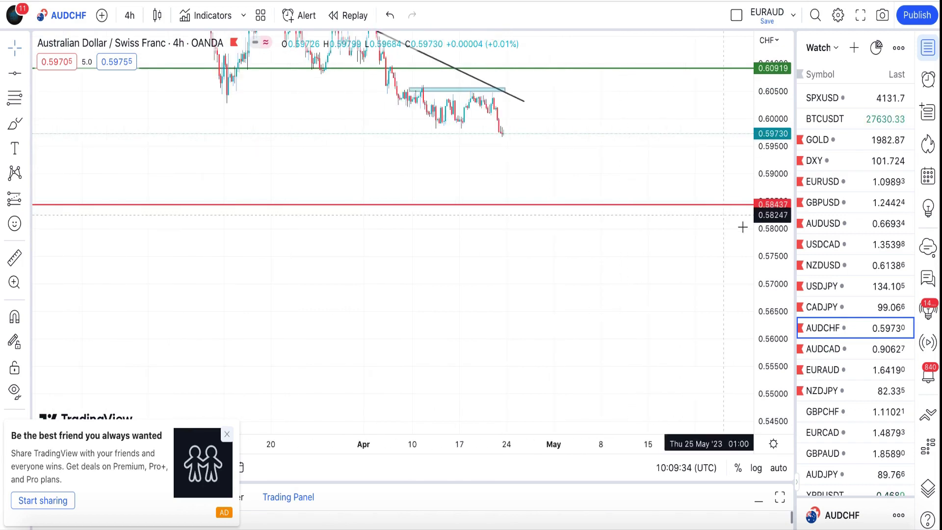
Step: Draw a red rise from the last candle's low up to the descending trendline
mouse_move(742, 227)
left_mouse_down()
mouse_move(572, 118)
mouse_move(612, 245)
mouse_move(551, 122)
mouse_move(573, 139)
left_mouse_up()
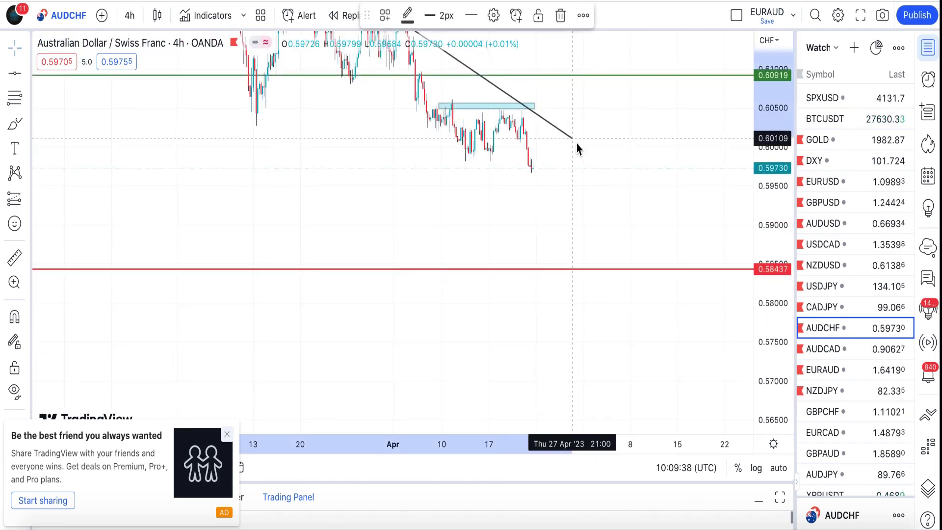
left_click(116, 58)
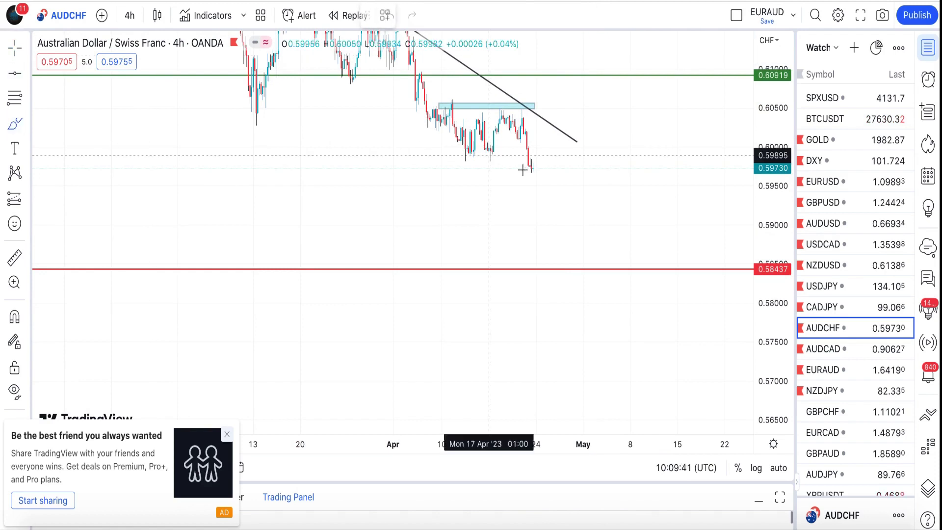
mouse_move(532, 165)
left_mouse_down()
mouse_move(543, 137)
mouse_move(603, 273)
left_mouse_up()
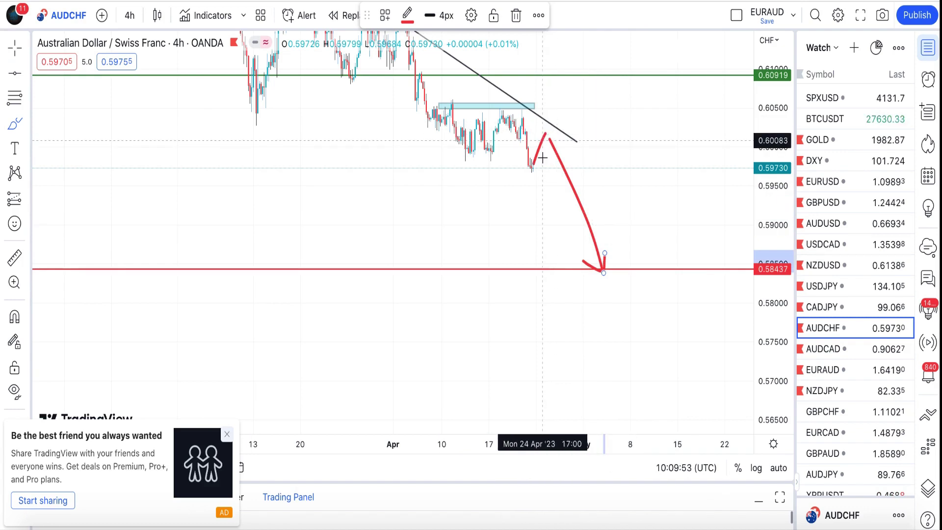
mouse_move(536, 162)
left_mouse_down()
mouse_move(553, 125)
mouse_move(553, 150)
left_mouse_up()
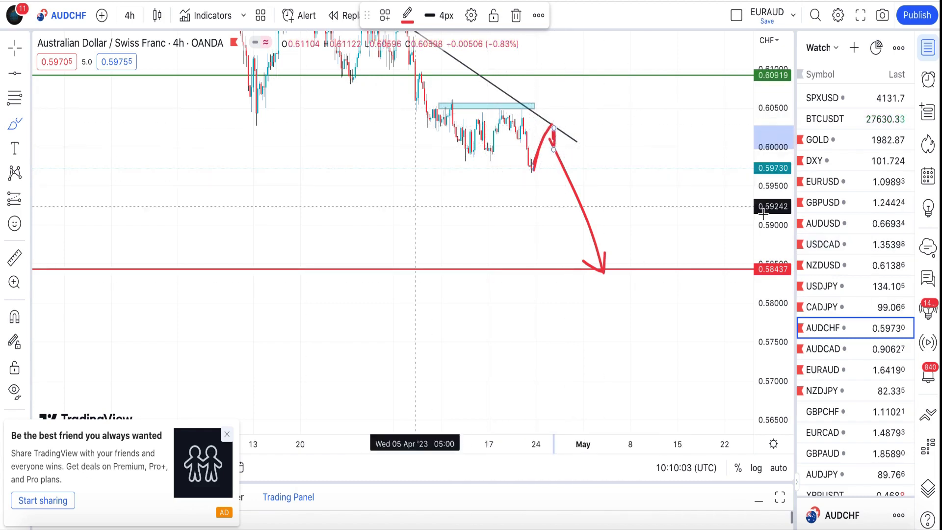
Step: Load AUDCAD and zoom to frame its descending channel, breakout trendline and 0.90507 level
left_click(829, 349)
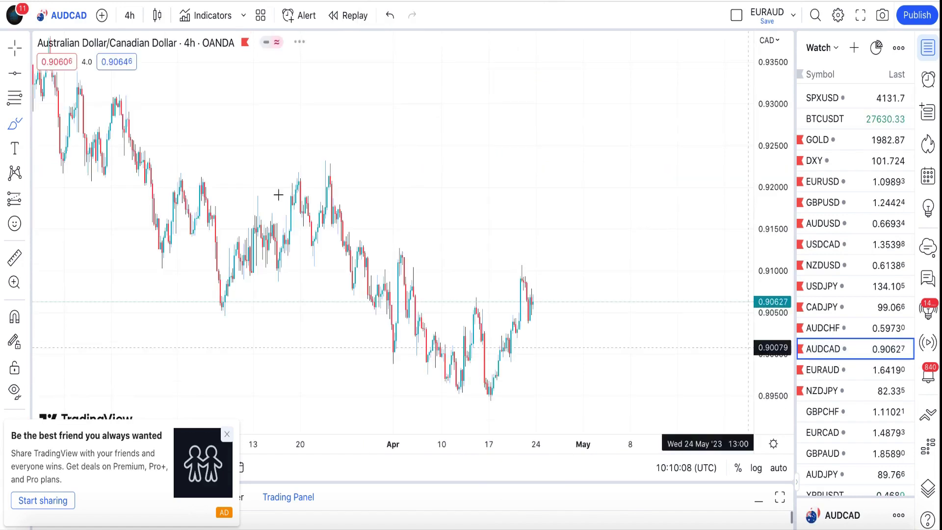
scroll(585, 362, "up", 3)
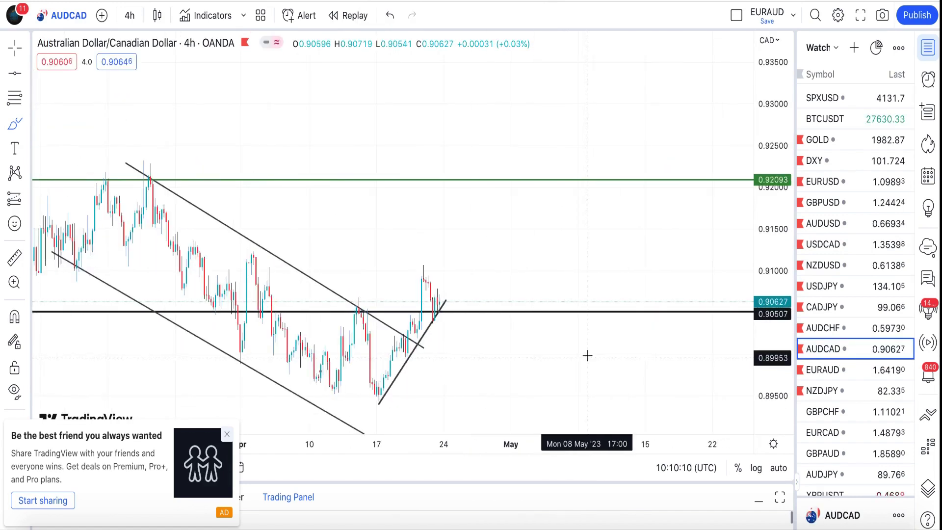
scroll(406, 211, "left", 5)
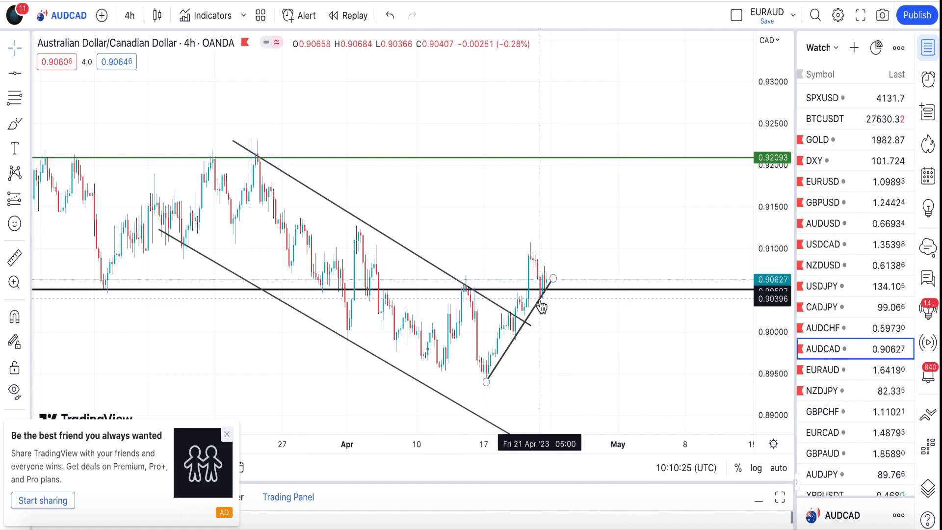
left_click(129, 15)
Step: Switch AUDCAD to 1-hour candles and zoom into the recent candles
left_click(146, 225)
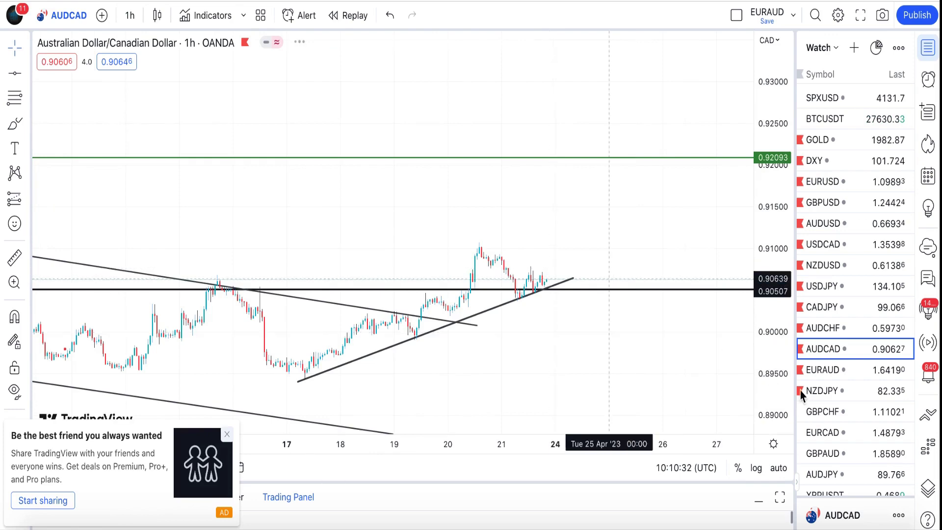
scroll(98, 225, "up", 3)
mouse_move(99, 225)
left_mouse_down()
mouse_move(431, 152)
mouse_move(479, 107)
mouse_move(579, 202)
mouse_move(631, 329)
mouse_move(484, 322)
mouse_move(457, 312)
left_mouse_up()
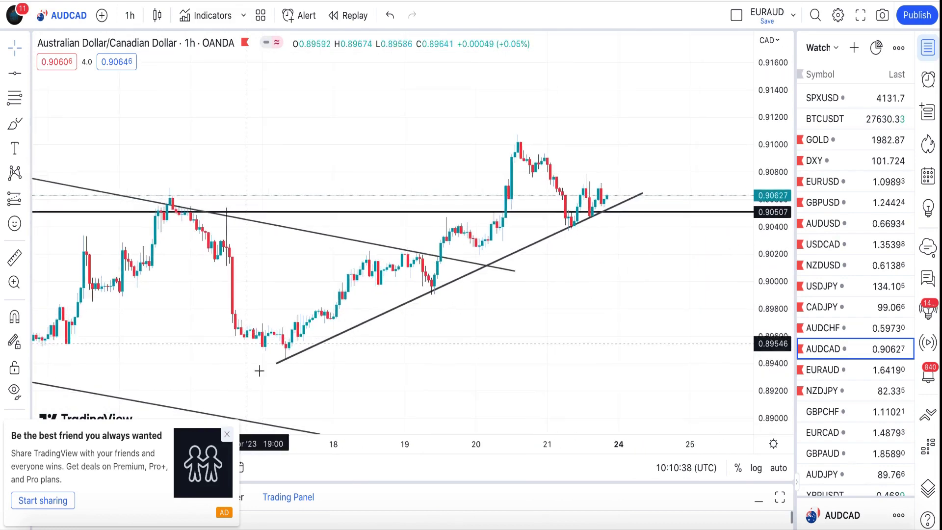
left_click(279, 352)
Step: Brush a red arrow up to the green 0.92093 line and a drop toward 0.90000, then load EURAUD
left_click(14, 123)
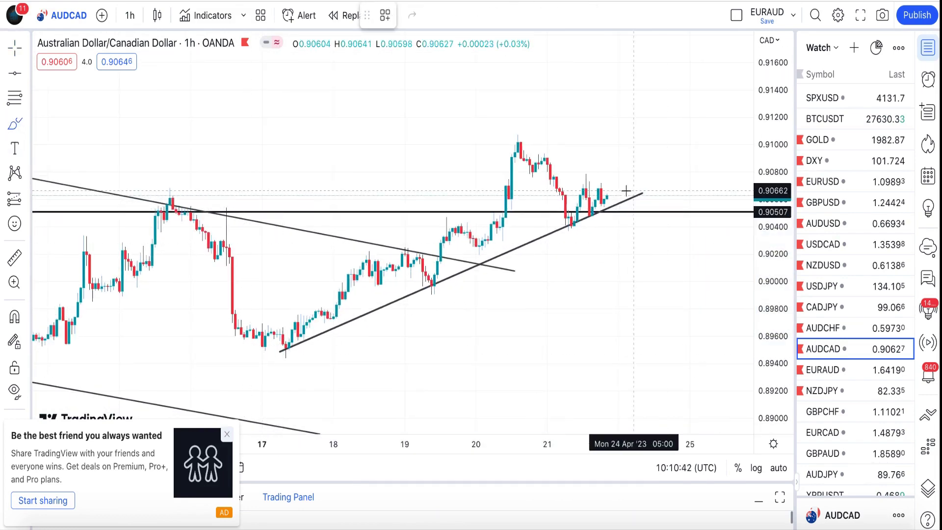
mouse_move(601, 188)
left_mouse_down()
mouse_move(609, 197)
mouse_move(646, 58)
left_mouse_up()
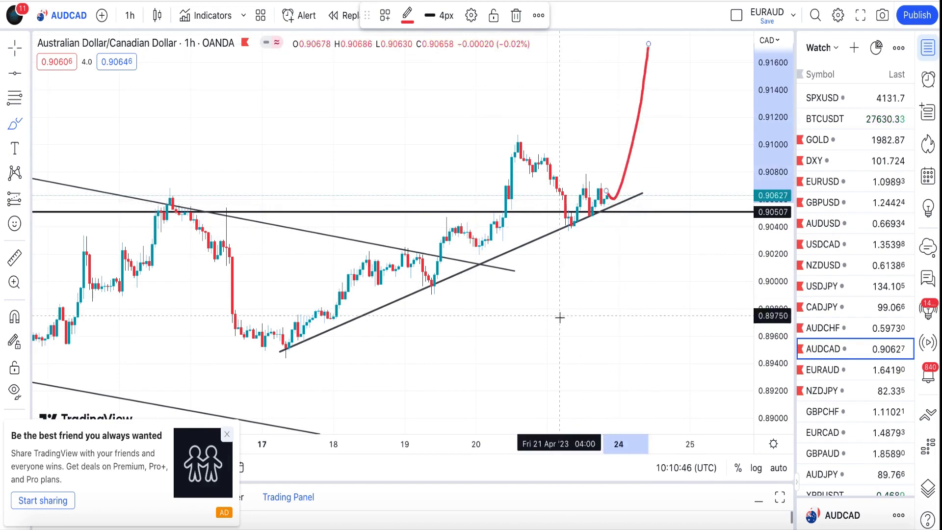
scroll(669, 148, "down", 3)
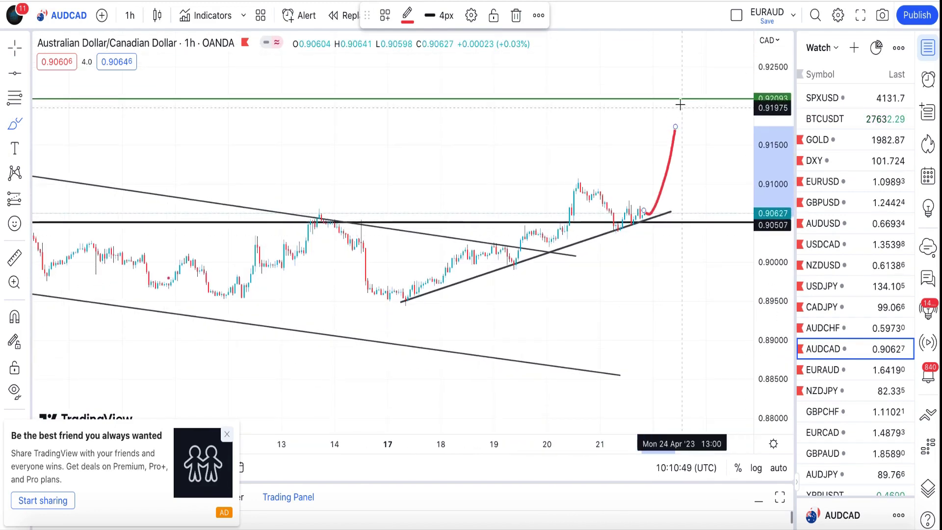
left_click_drag(680, 98, 672, 133)
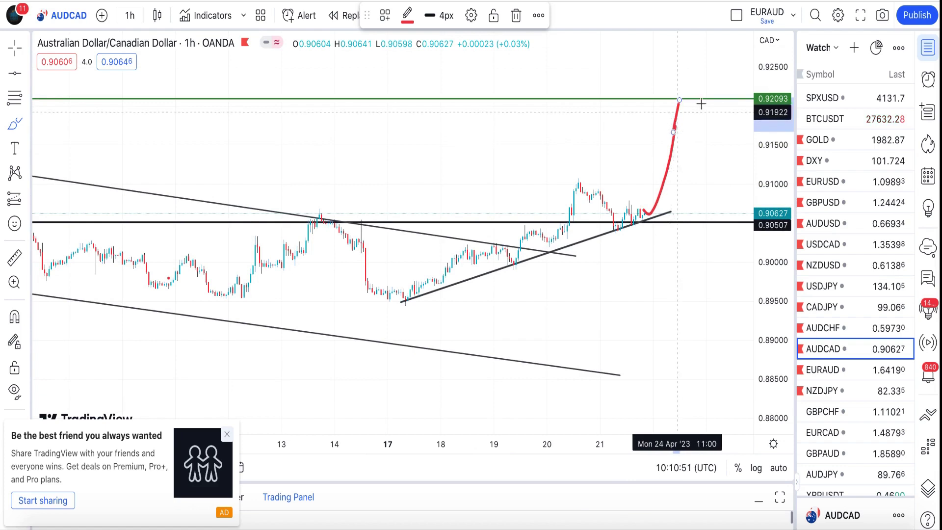
left_click_drag(671, 100, 688, 107)
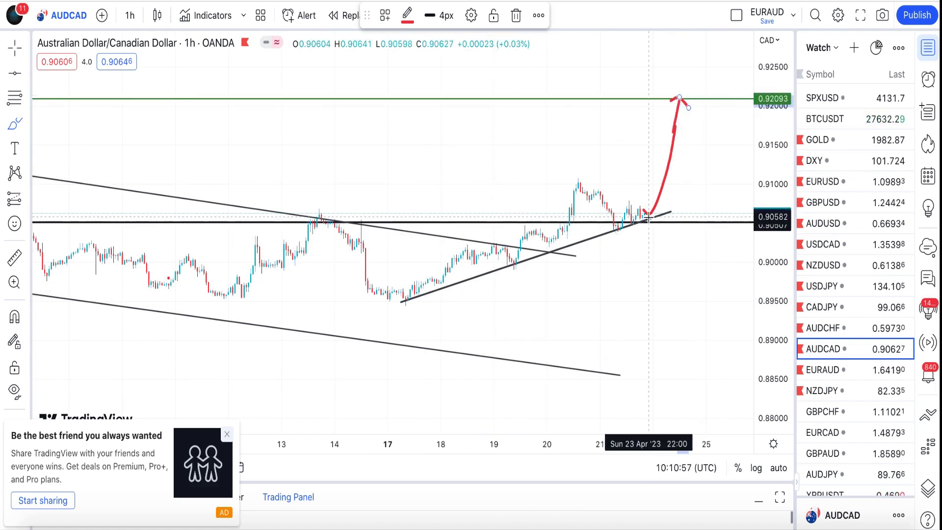
left_click_drag(645, 210, 664, 268)
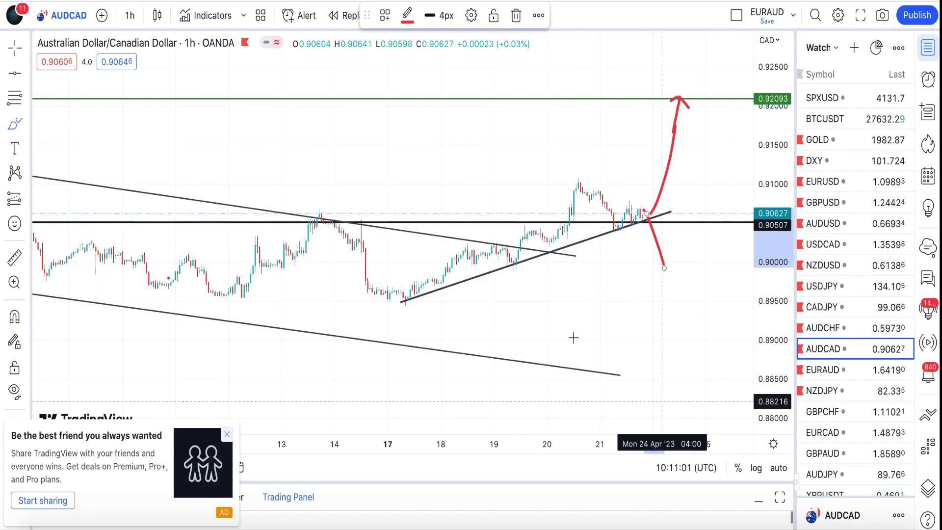
left_click(826, 372)
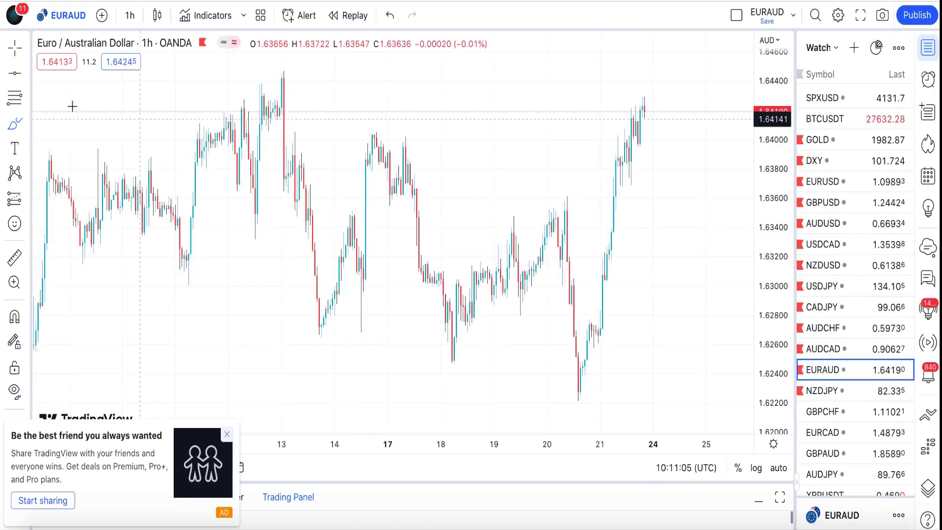
Step: Compress the EURAUD price scale and pan to leave room after the latest candles
scroll(511, 200, "up", 5)
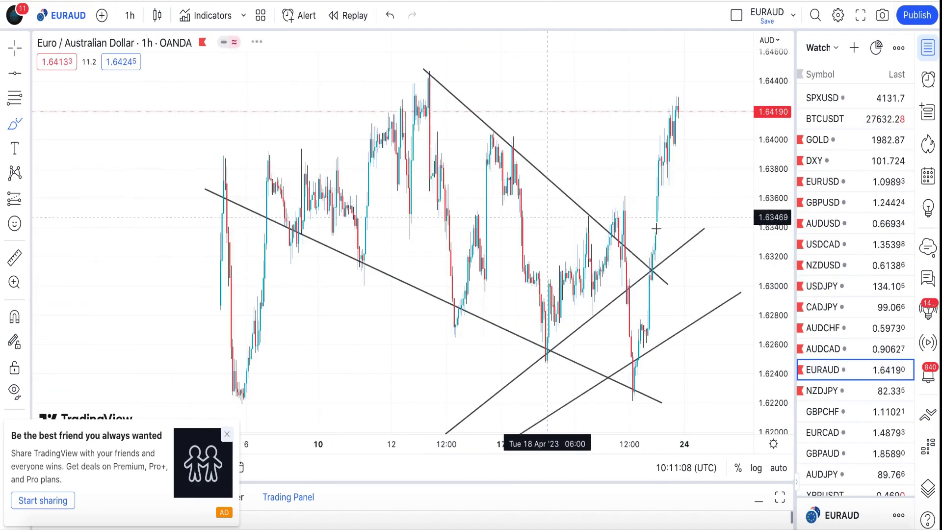
left_click_drag(788, 296, 787, 338)
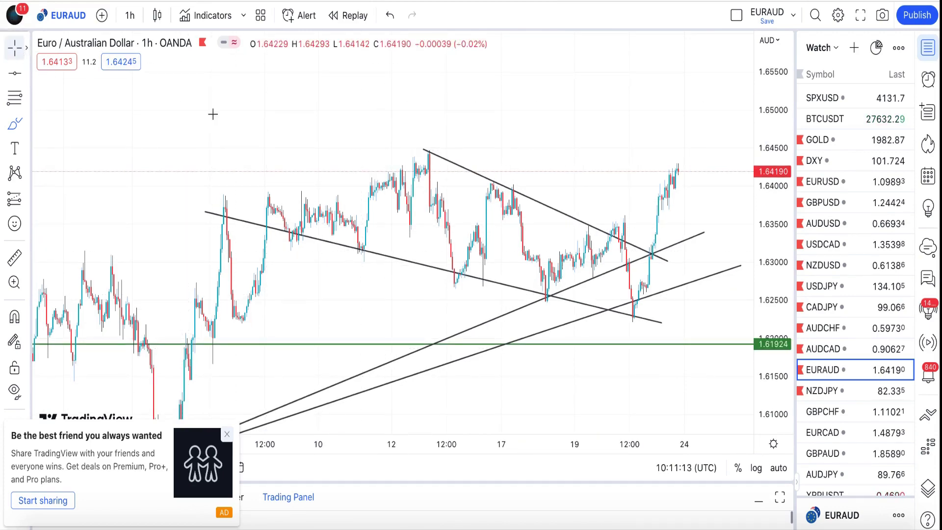
left_click_drag(115, 127, 104, 115)
left_click_drag(120, 181, 83, 198)
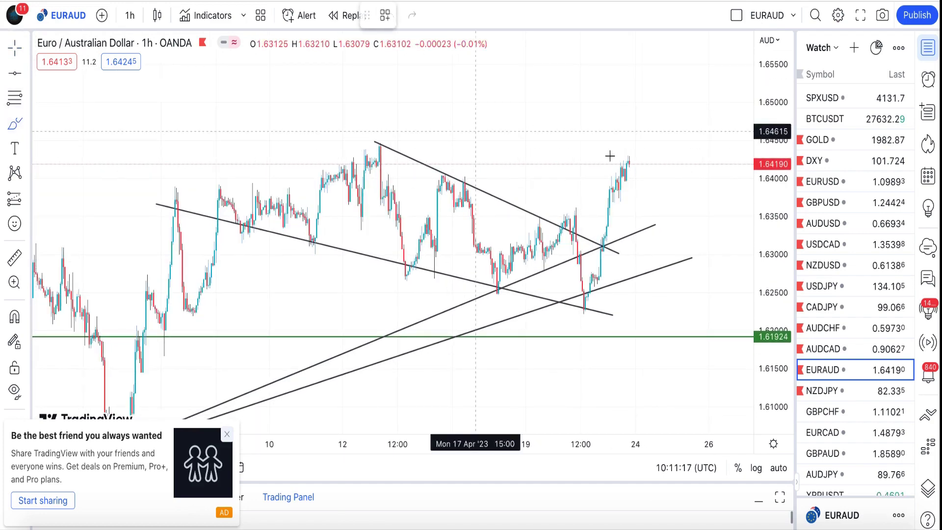
Step: Draw a red pullback to the rising trendline and a rally up to 1.66282
left_click_drag(626, 159, 650, 223)
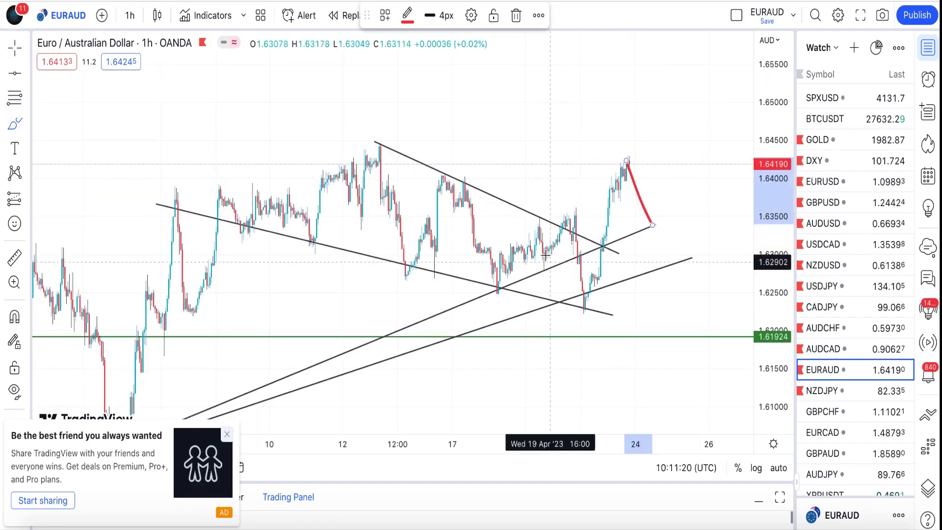
scroll(549, 223, "left", 5)
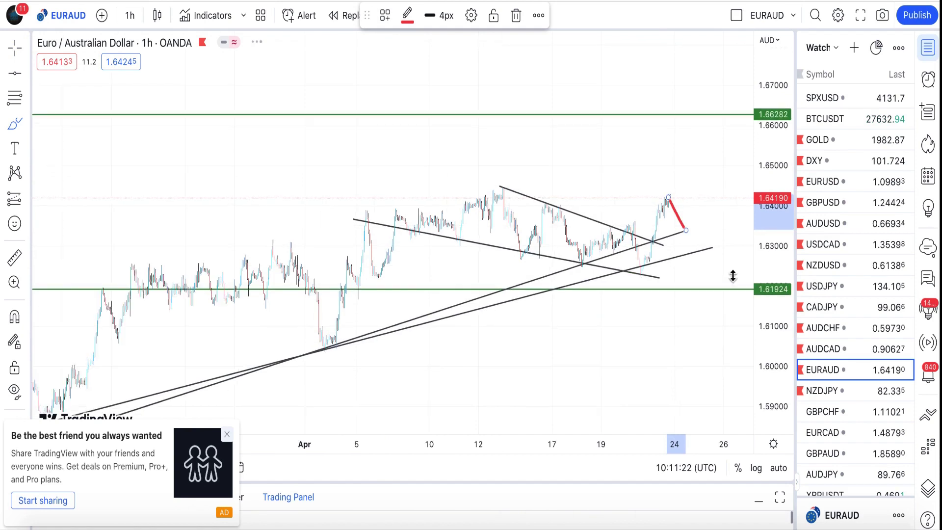
mouse_move(686, 230)
left_mouse_down()
mouse_move(690, 114)
mouse_move(707, 142)
left_mouse_up()
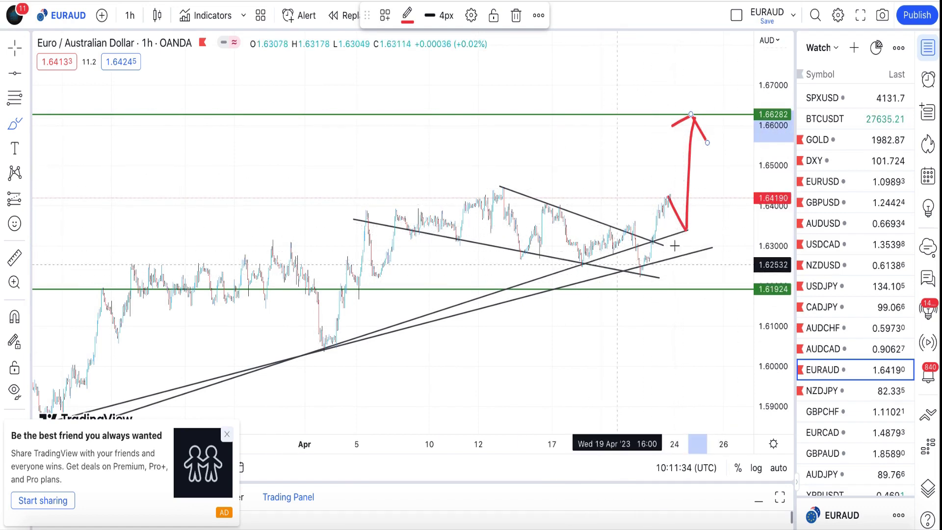
Step: Add an alternative red drop through 1.61924, delete the stray mark, then load NZDJPY
left_click_drag(680, 248, 705, 315)
left_click(691, 276)
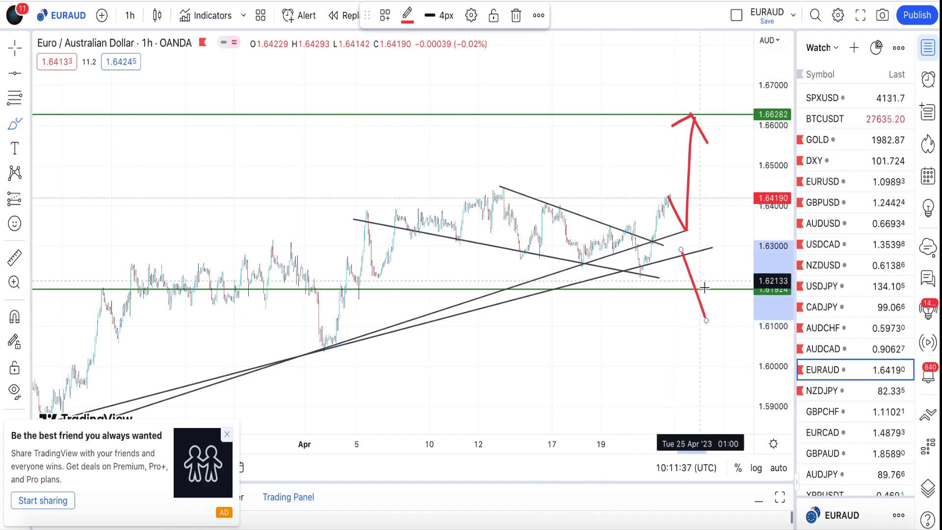
left_click_drag(596, 290, 609, 290)
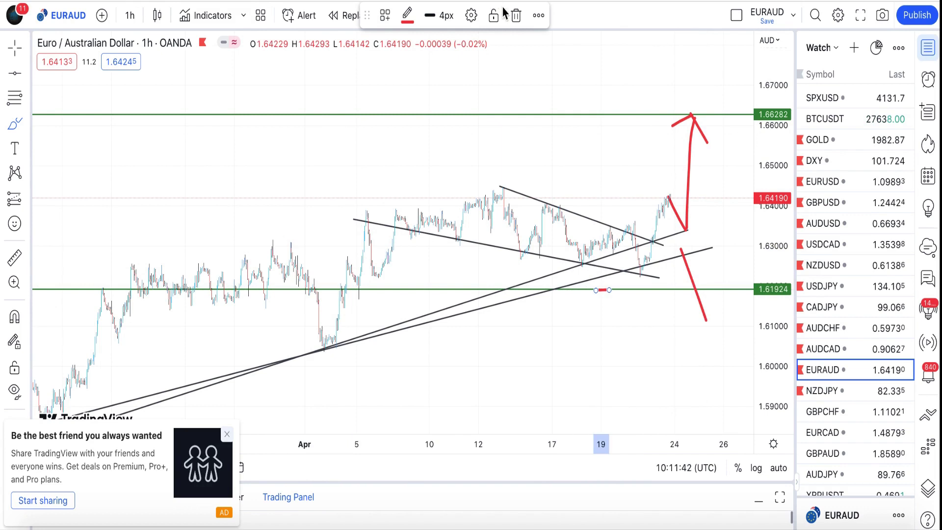
left_click(515, 15)
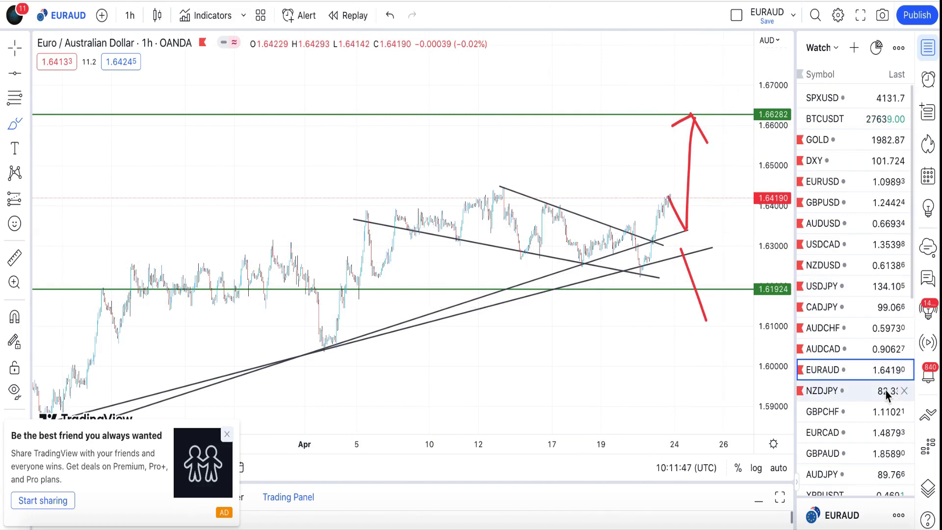
left_click(857, 396)
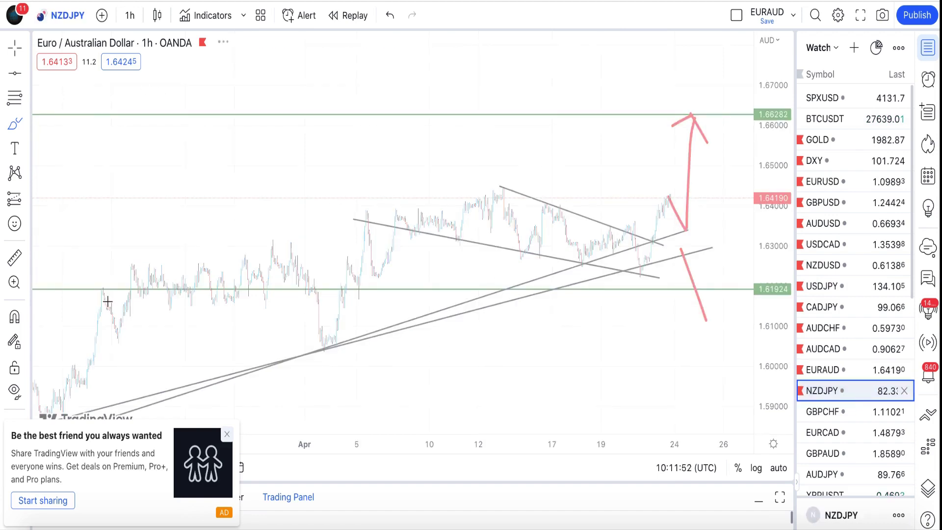
Step: Set NZDJPY to the daily interval with automatic price scaling
left_click(130, 16)
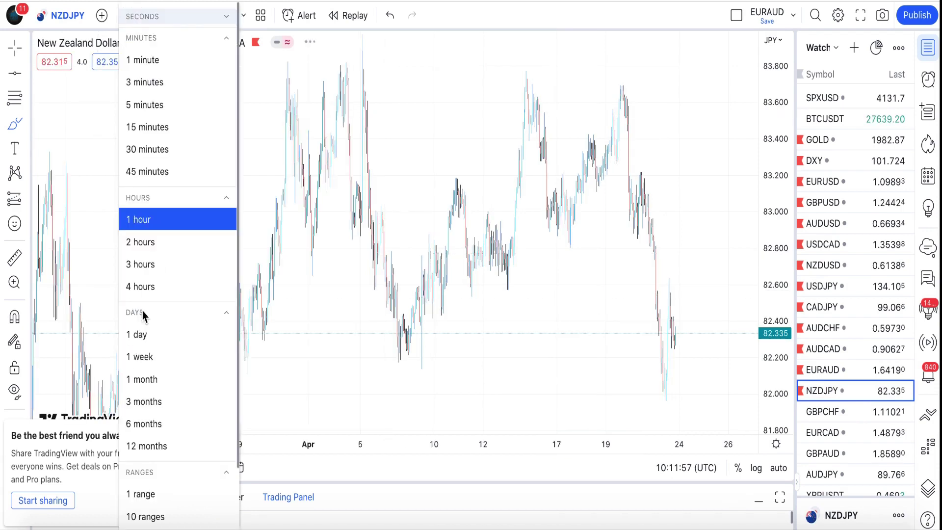
left_click(142, 334)
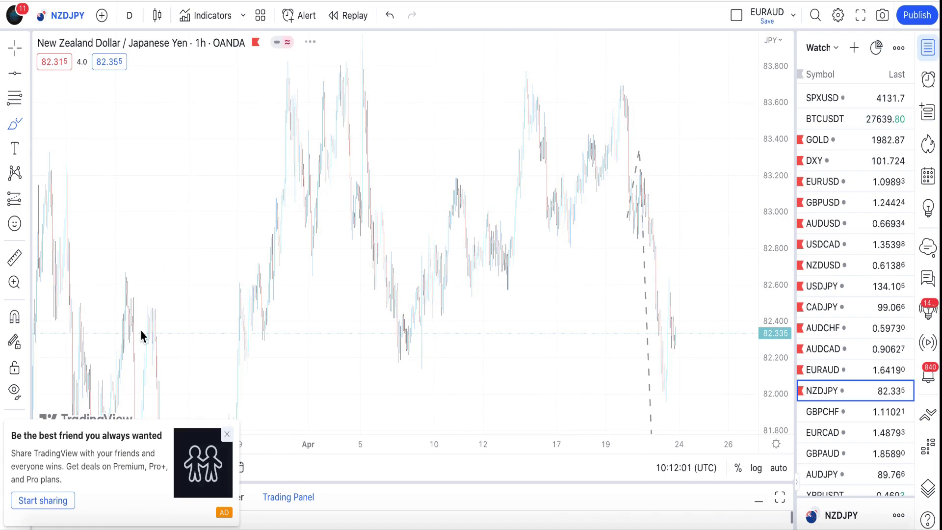
left_click(777, 471)
scroll(601, 307, "up", 3)
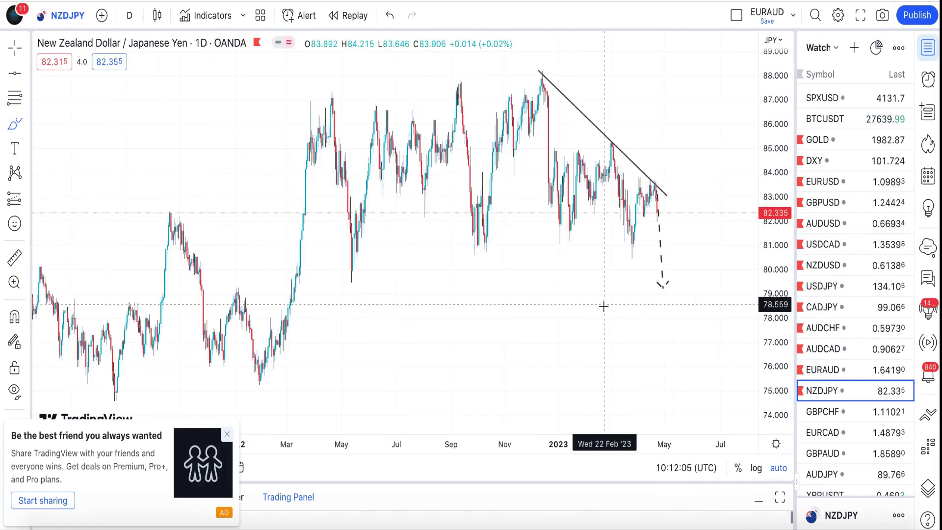
scroll(602, 306, "up", 2)
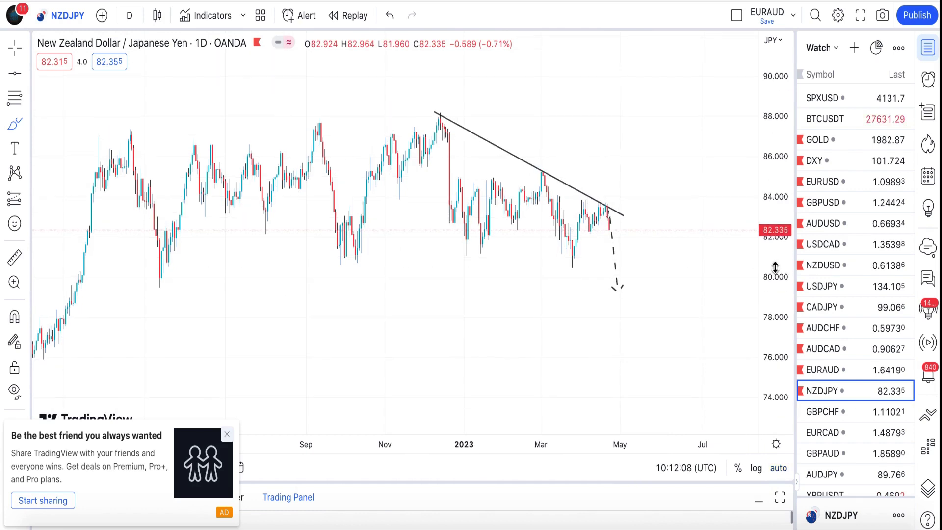
Step: Mark the December, March and April highs with red strokes
left_click_drag(431, 116, 450, 116)
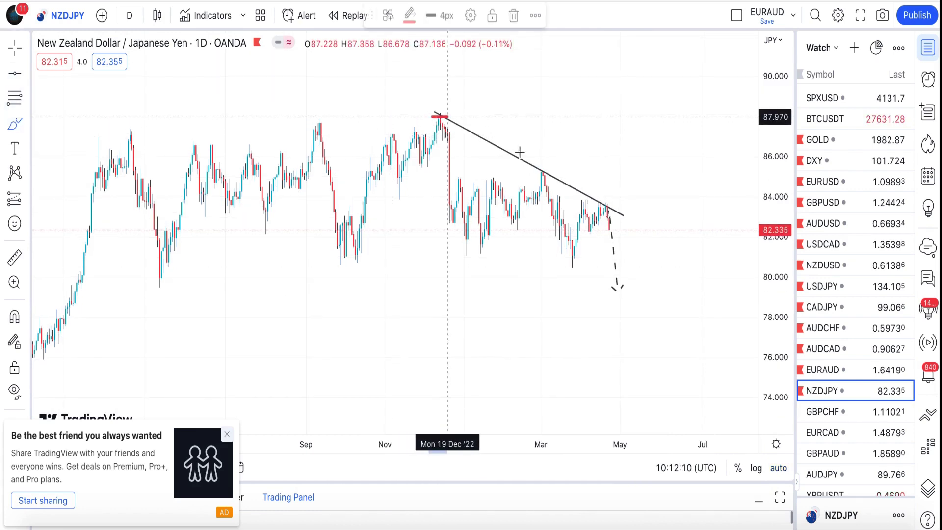
left_click_drag(532, 169, 554, 170)
left_click_drag(580, 198, 608, 201)
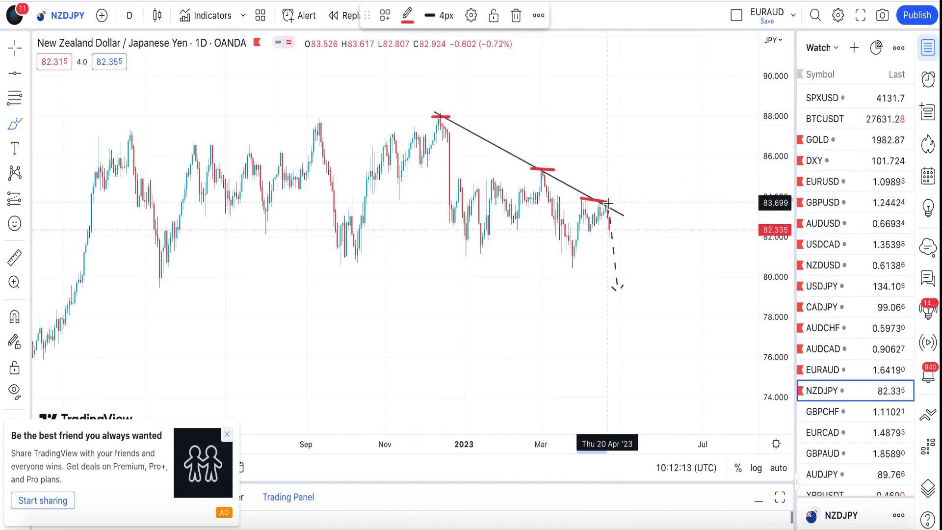
scroll(623, 243, "up", 2)
scroll(623, 243, "up", 2)
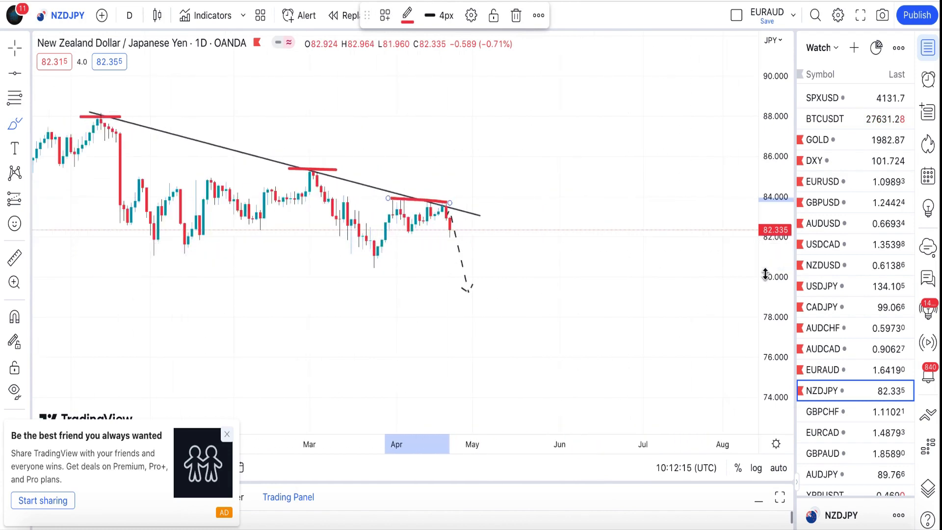
left_click_drag(765, 274, 765, 231)
Step: Draw a red rising support line from the April low, redrawing it once
mouse_move(369, 265)
left_mouse_down()
mouse_move(401, 224)
mouse_move(442, 211)
left_mouse_up()
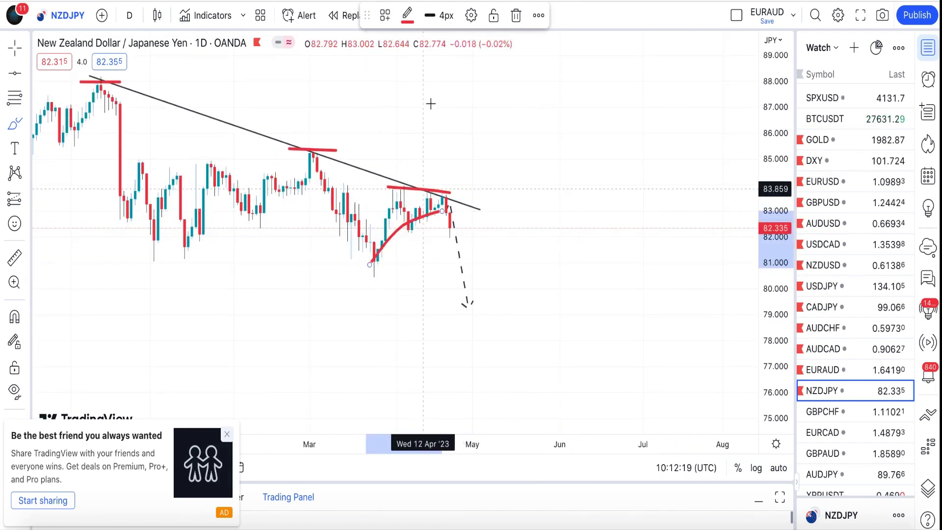
left_click(519, 16)
left_click_drag(392, 256, 448, 205)
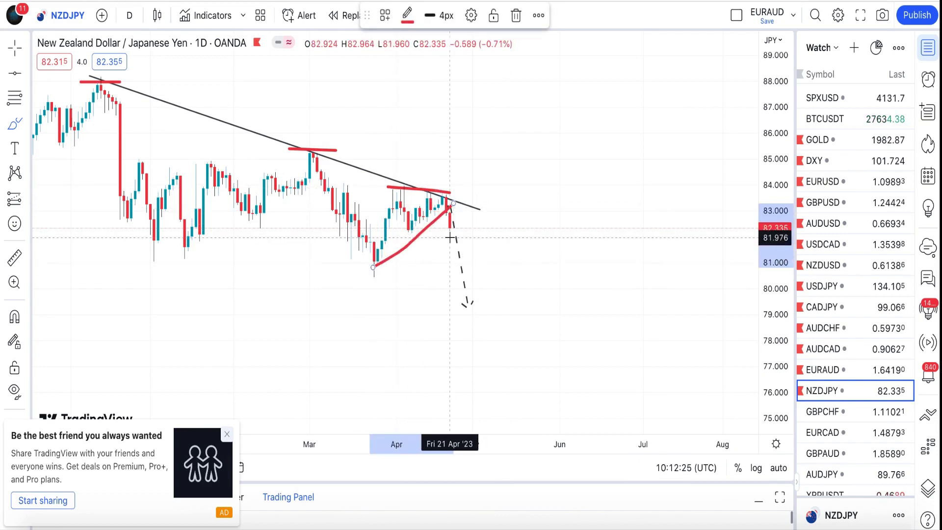
Step: Draw a red lower boundary near 79.5, a drop to it, and an upward breakout arrow
left_click_drag(85, 232, 468, 303)
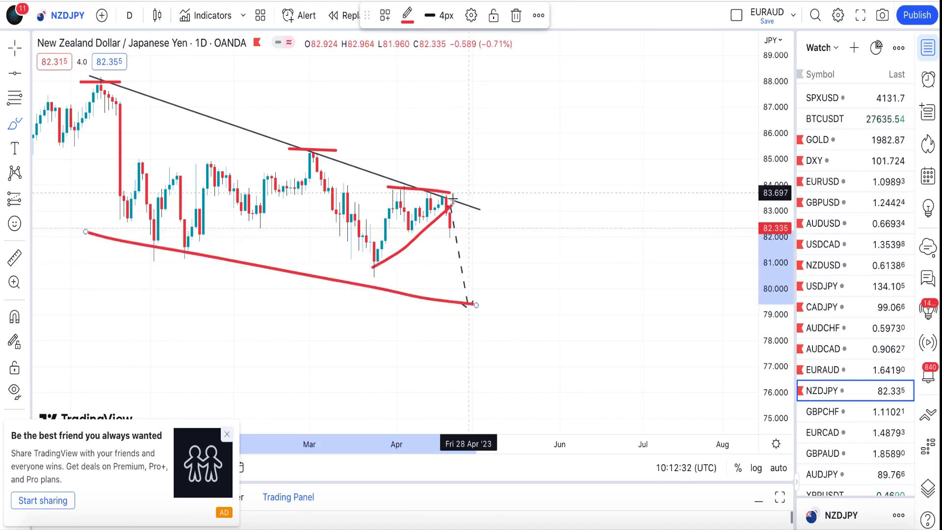
mouse_move(447, 231)
left_mouse_down()
mouse_move(455, 222)
mouse_move(478, 293)
left_mouse_up()
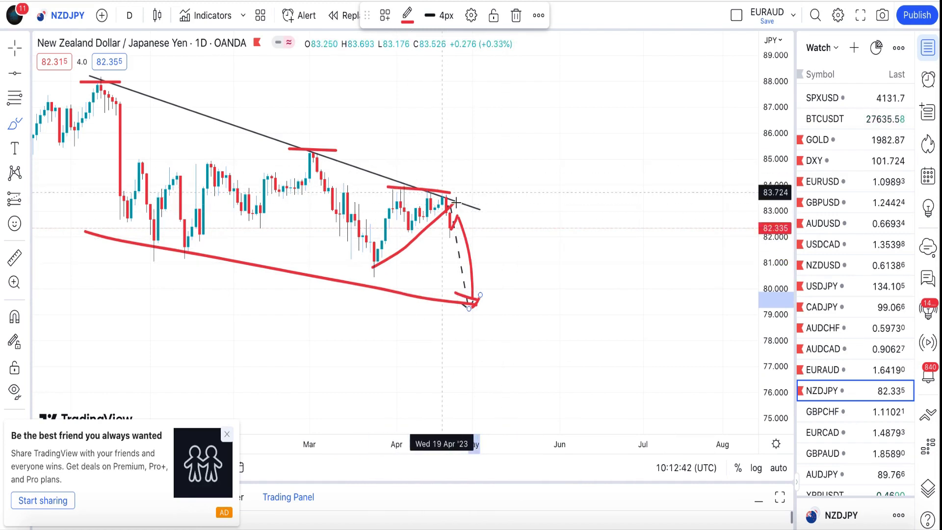
left_click_drag(451, 222, 459, 169)
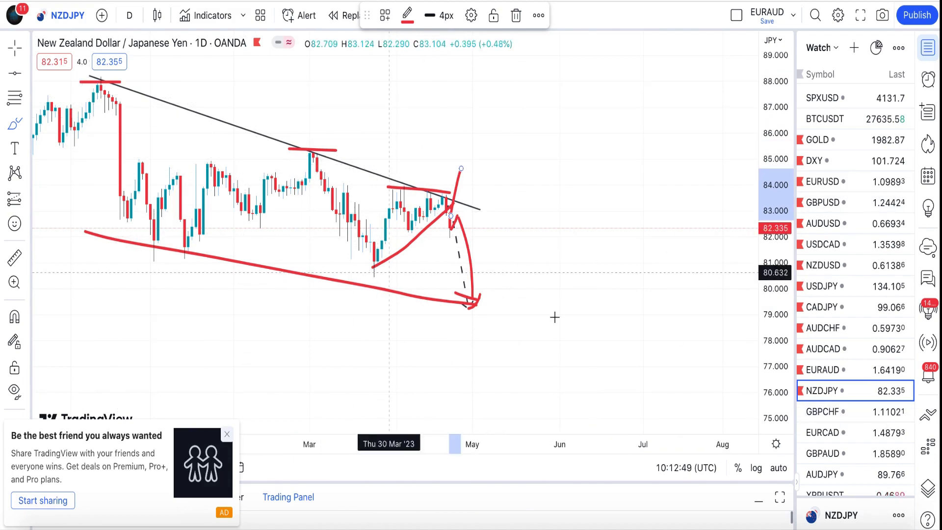
scroll(314, 221, "down", 3)
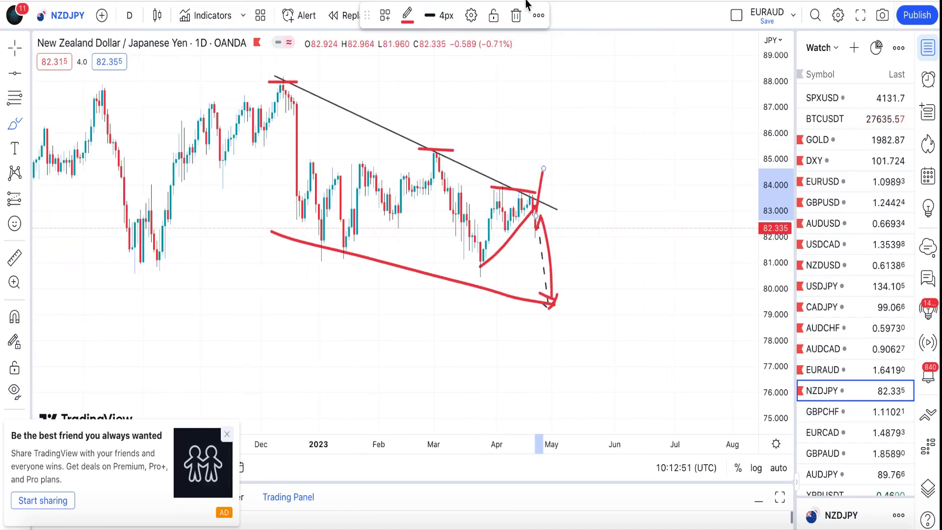